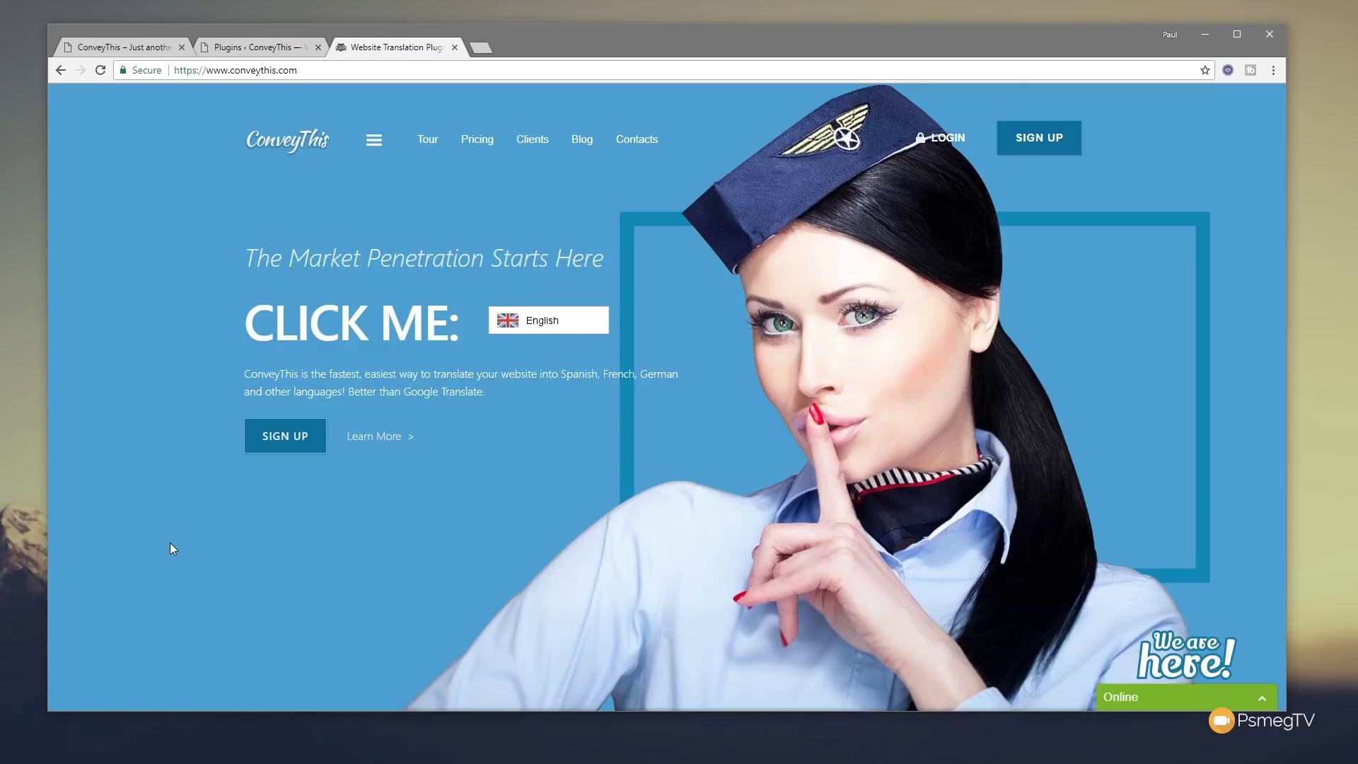
# Scroll through the live site's homepage, then show the Installed Plugins list
pyautogui.click(138, 47)
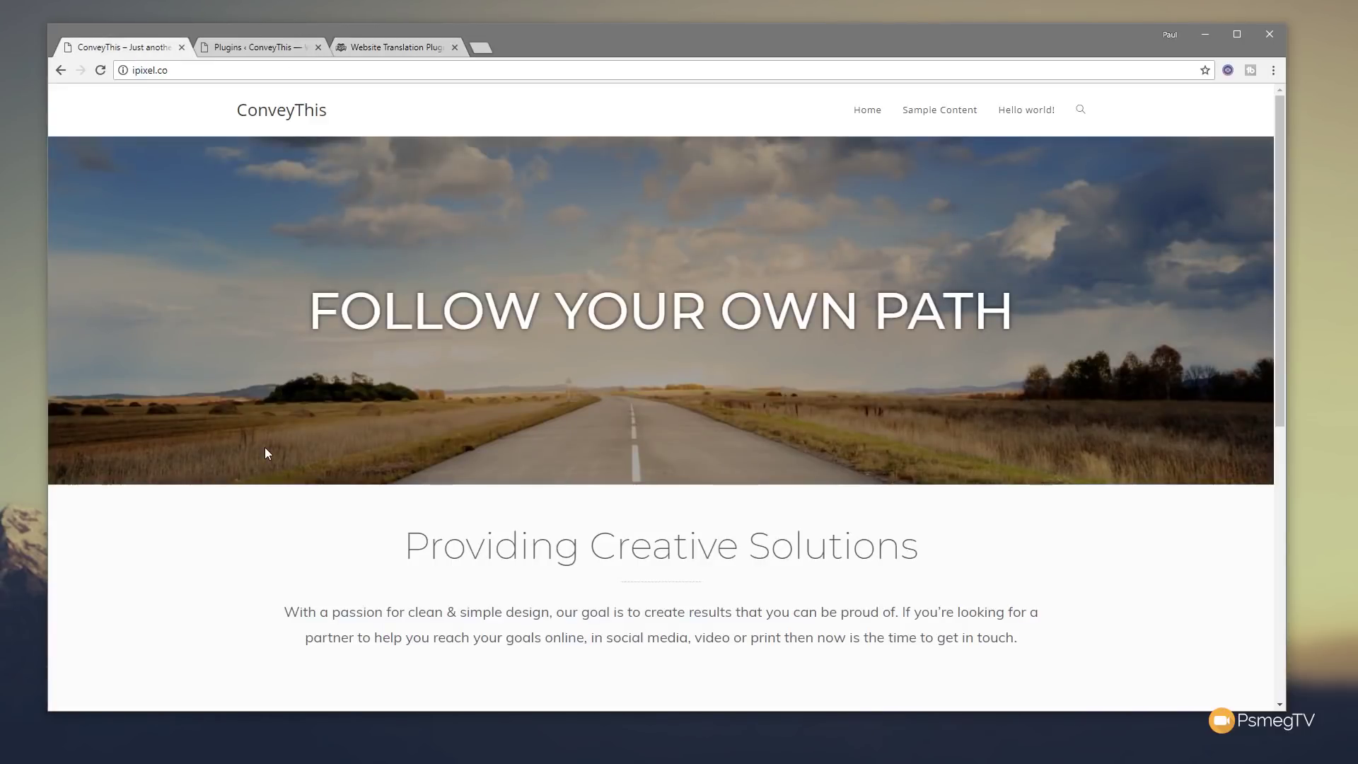
pyautogui.scroll(-7, 270, 549)
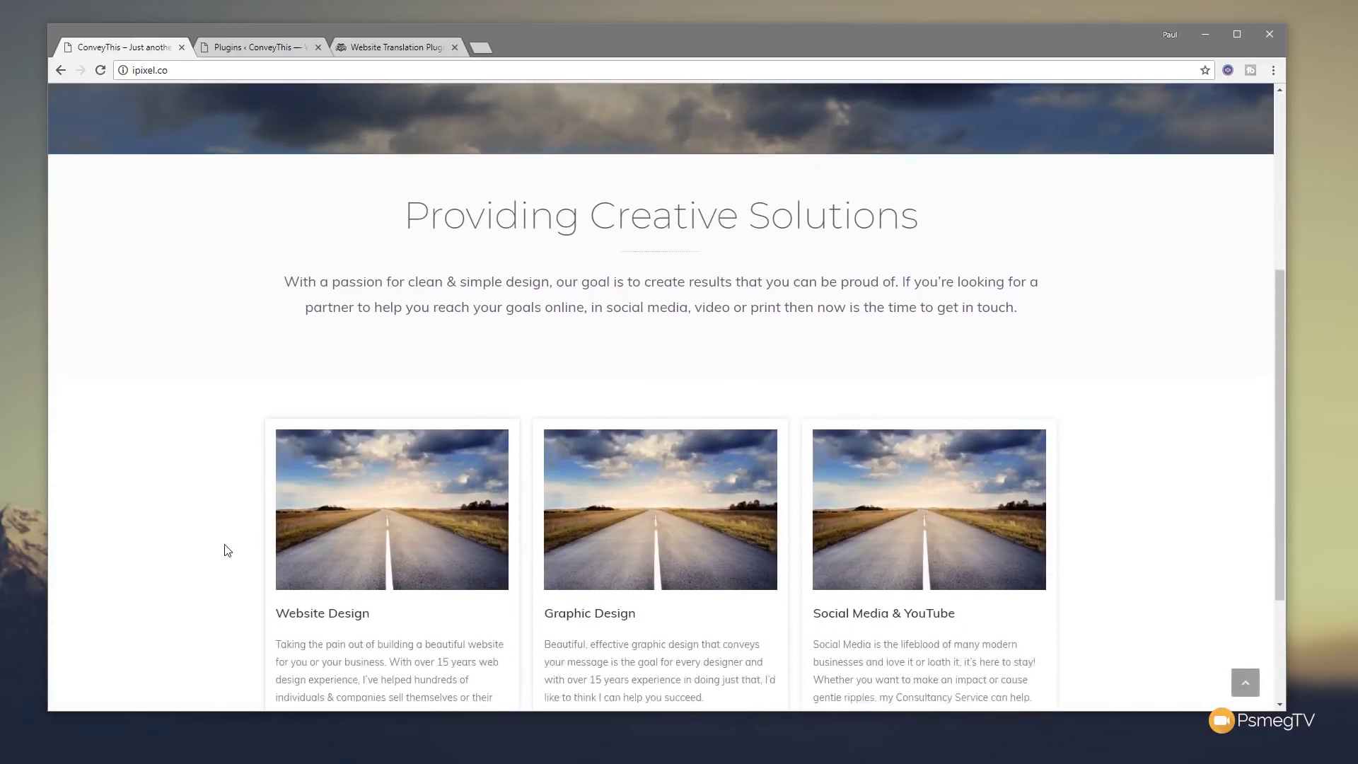
pyautogui.scroll(-1, 227, 550)
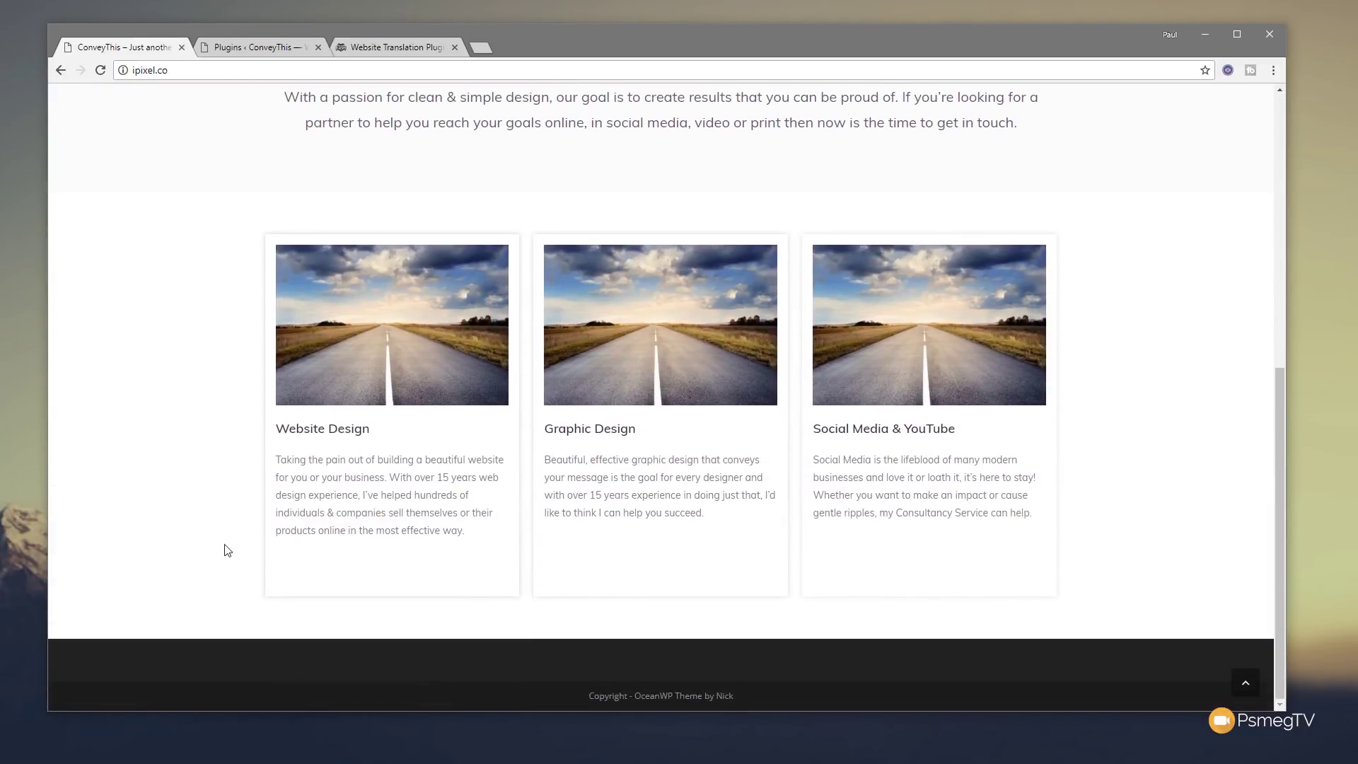
pyautogui.scroll(8, 227, 550)
pyautogui.click(250, 48)
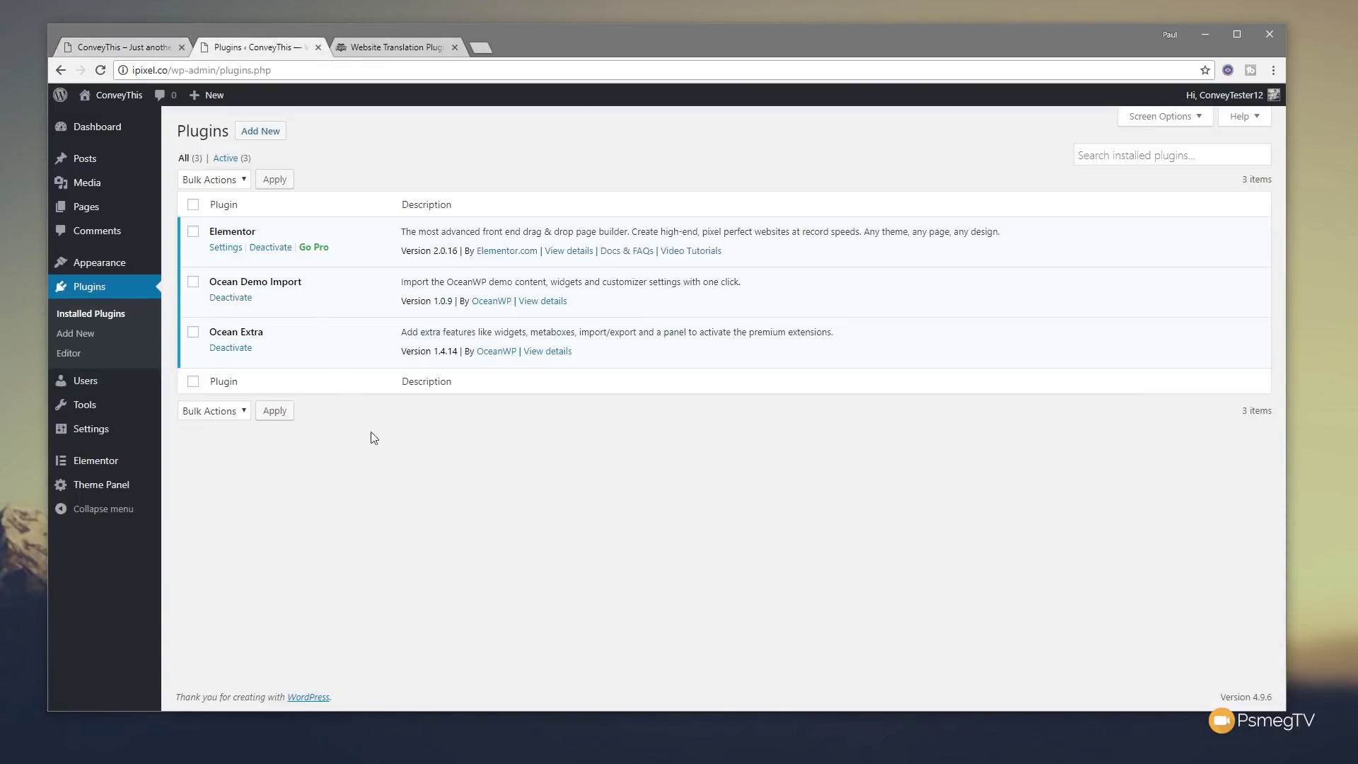
# Search Add New plugins for 'conveythis translation', then install and activate ConveyThis Translate
pyautogui.click(261, 131)
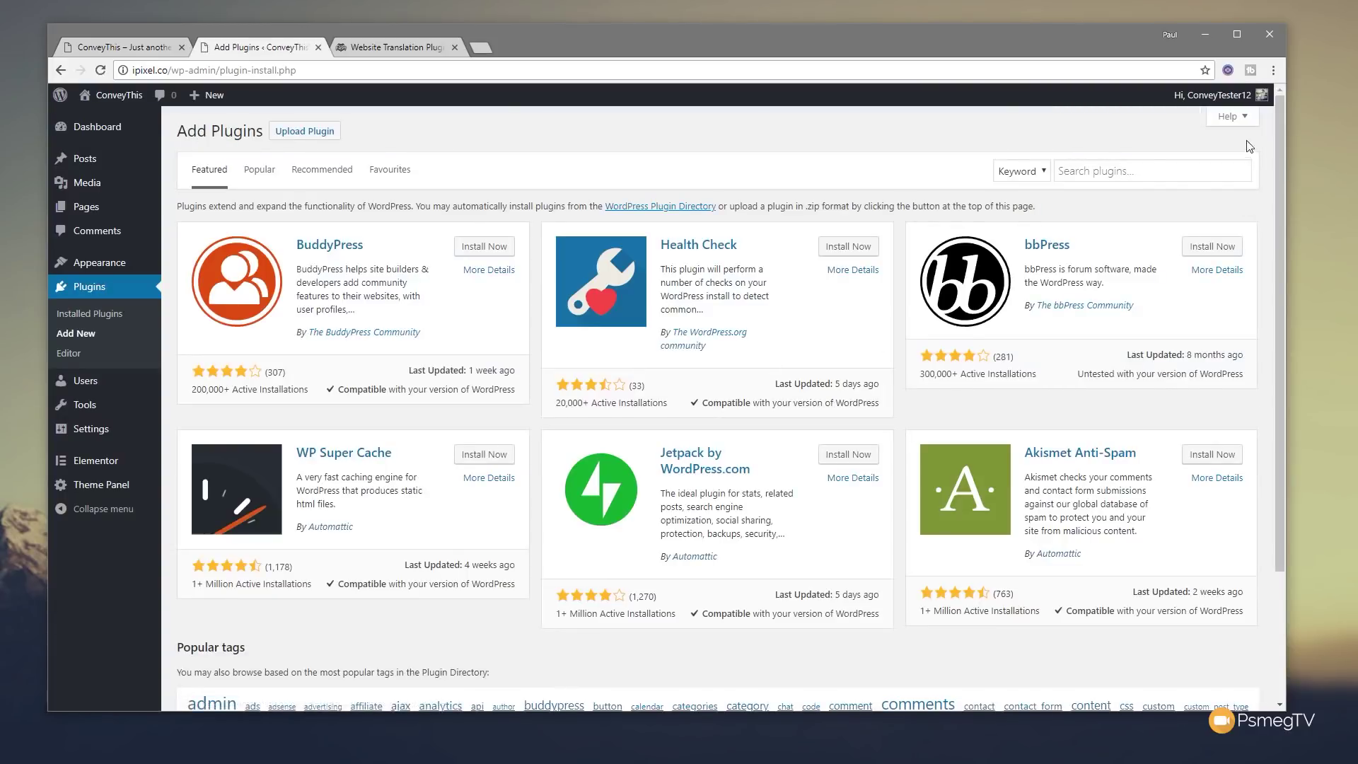
pyautogui.click(1087, 171)
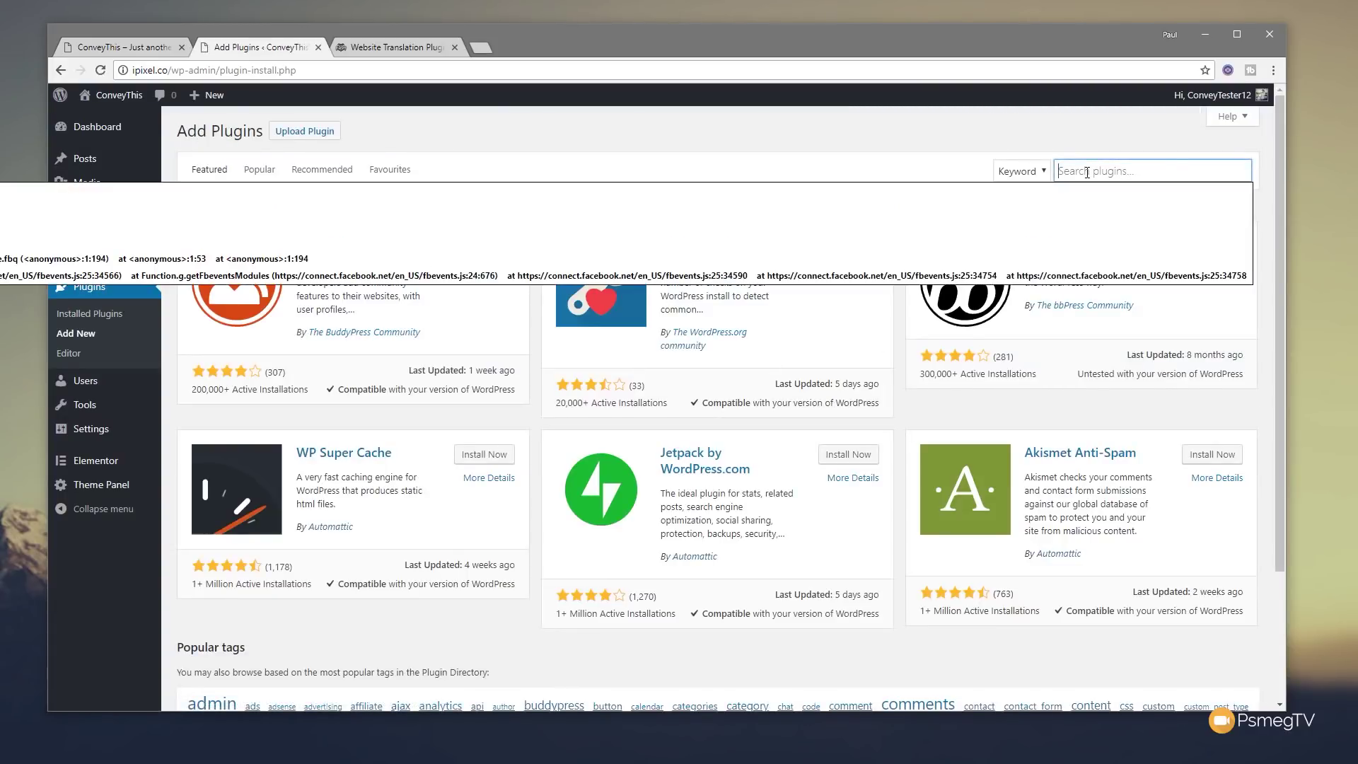
pyautogui.write('conveythis')
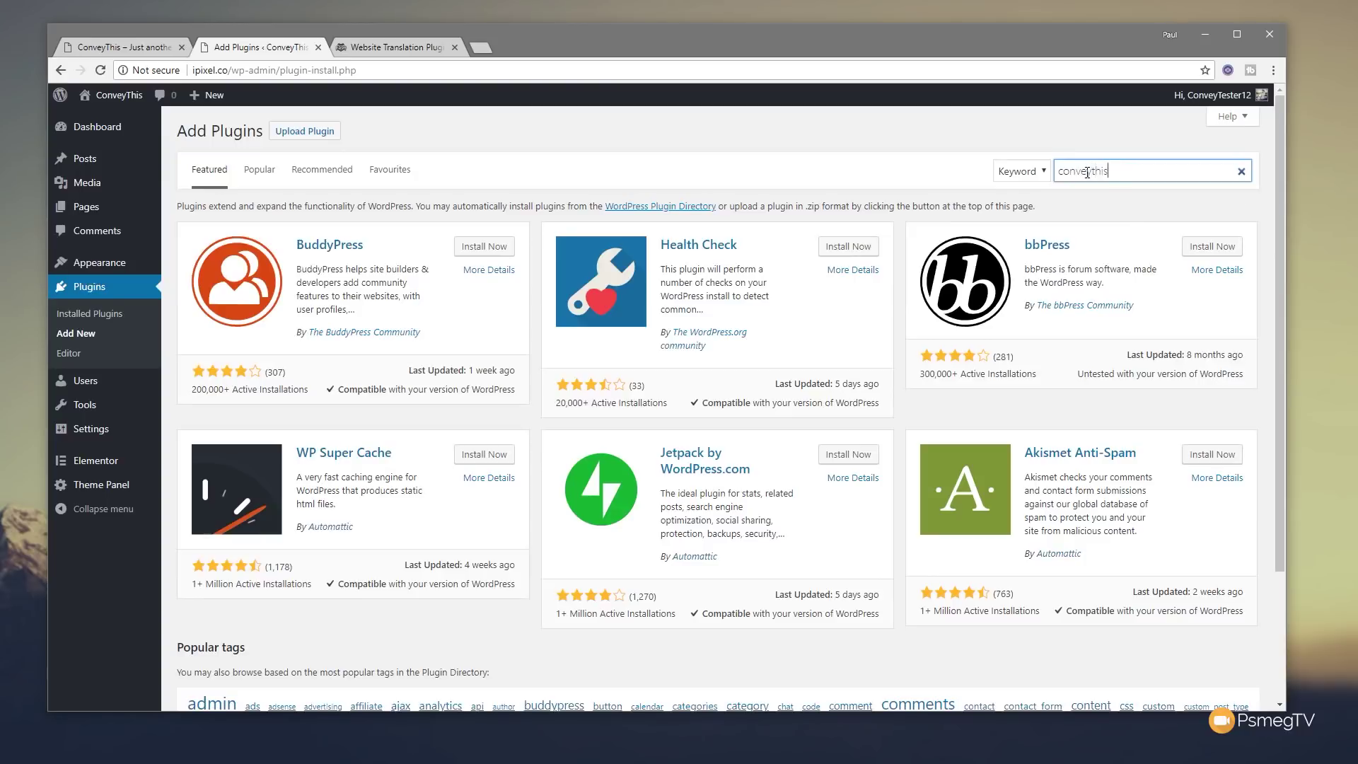
pyautogui.write(' translation')
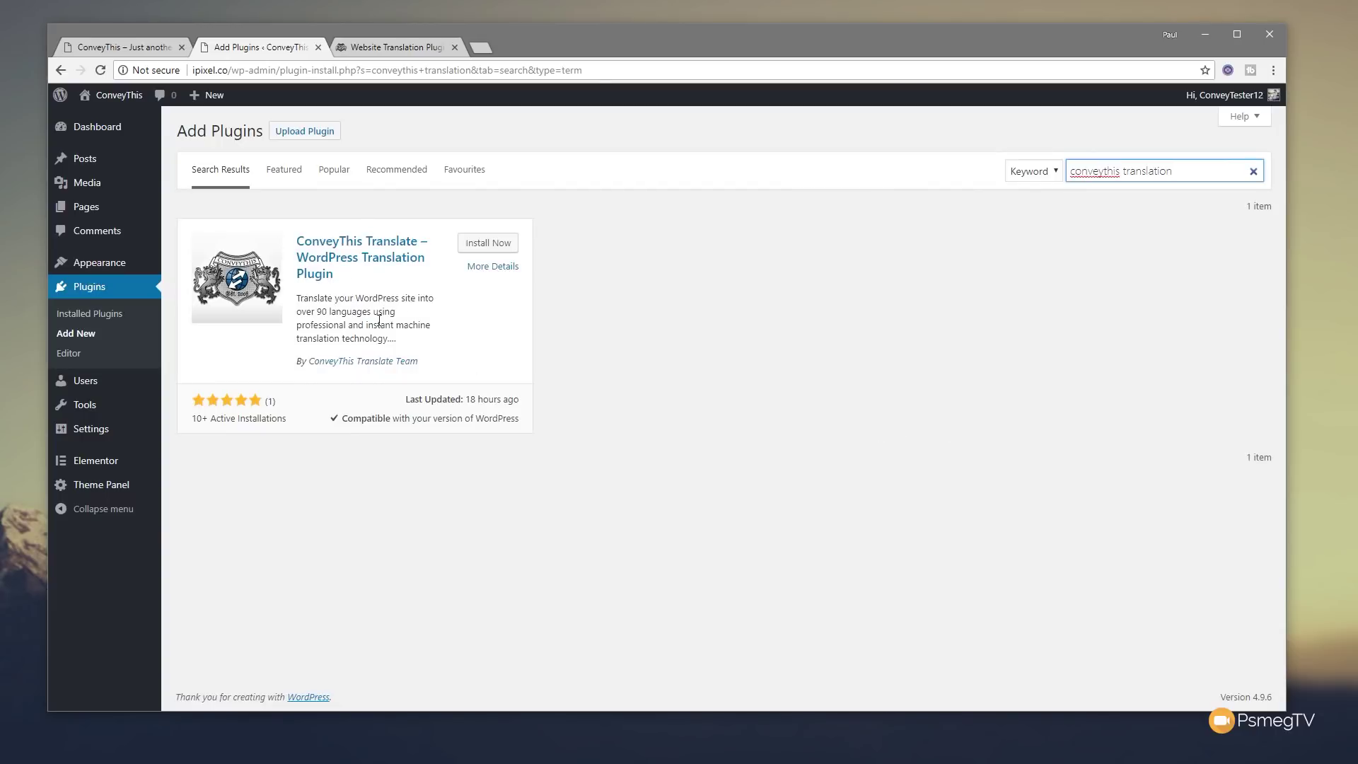
pyautogui.click(493, 244)
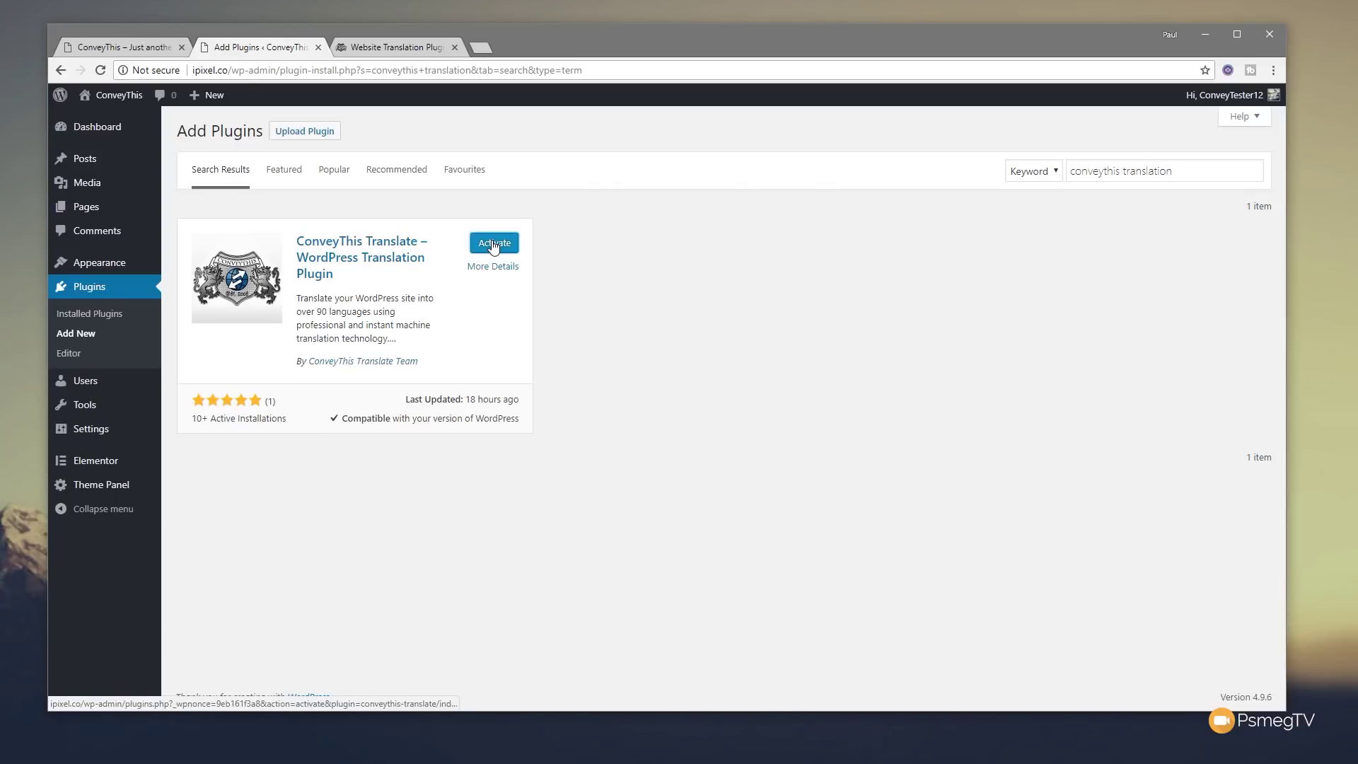
pyautogui.click(493, 244)
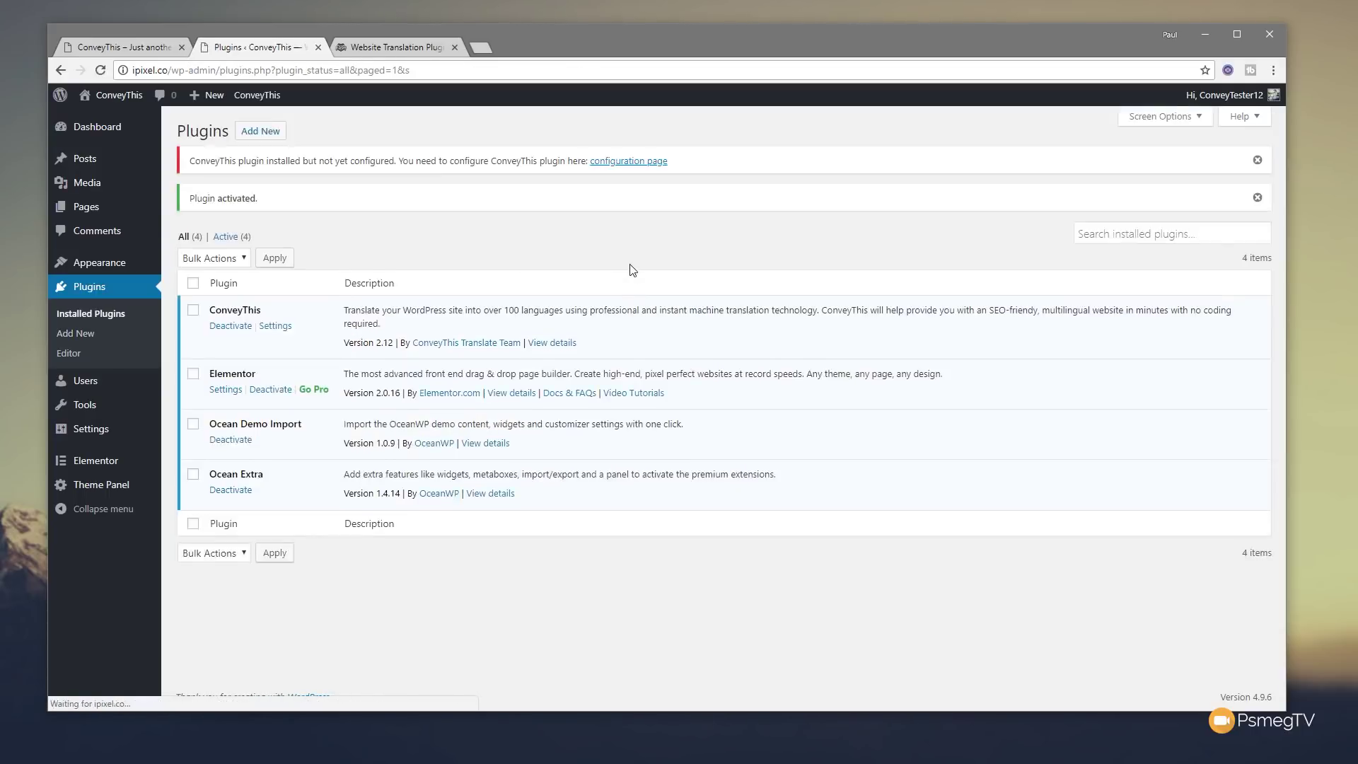
# Go from the plugin's configuration page to the ConveyThis dashboard via the API Key link
pyautogui.click(630, 162)
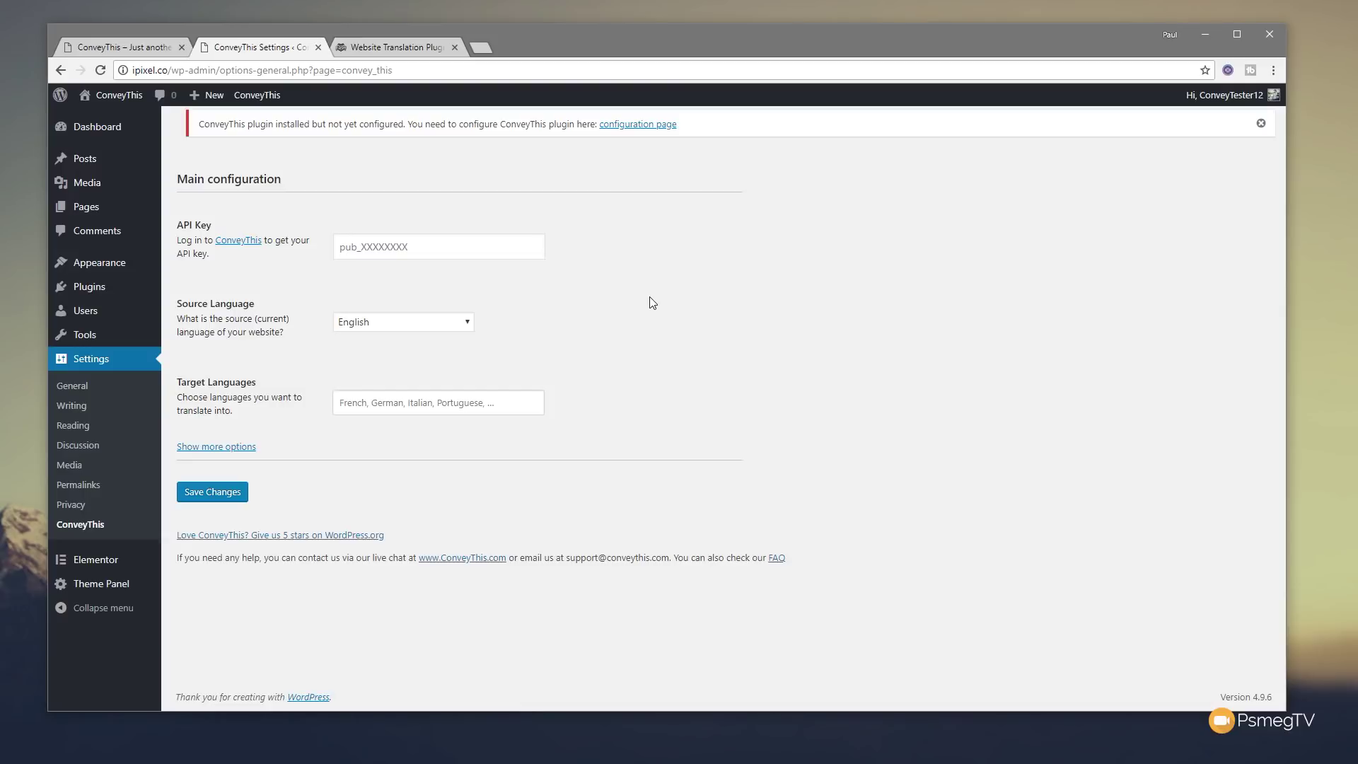
pyautogui.click(230, 241)
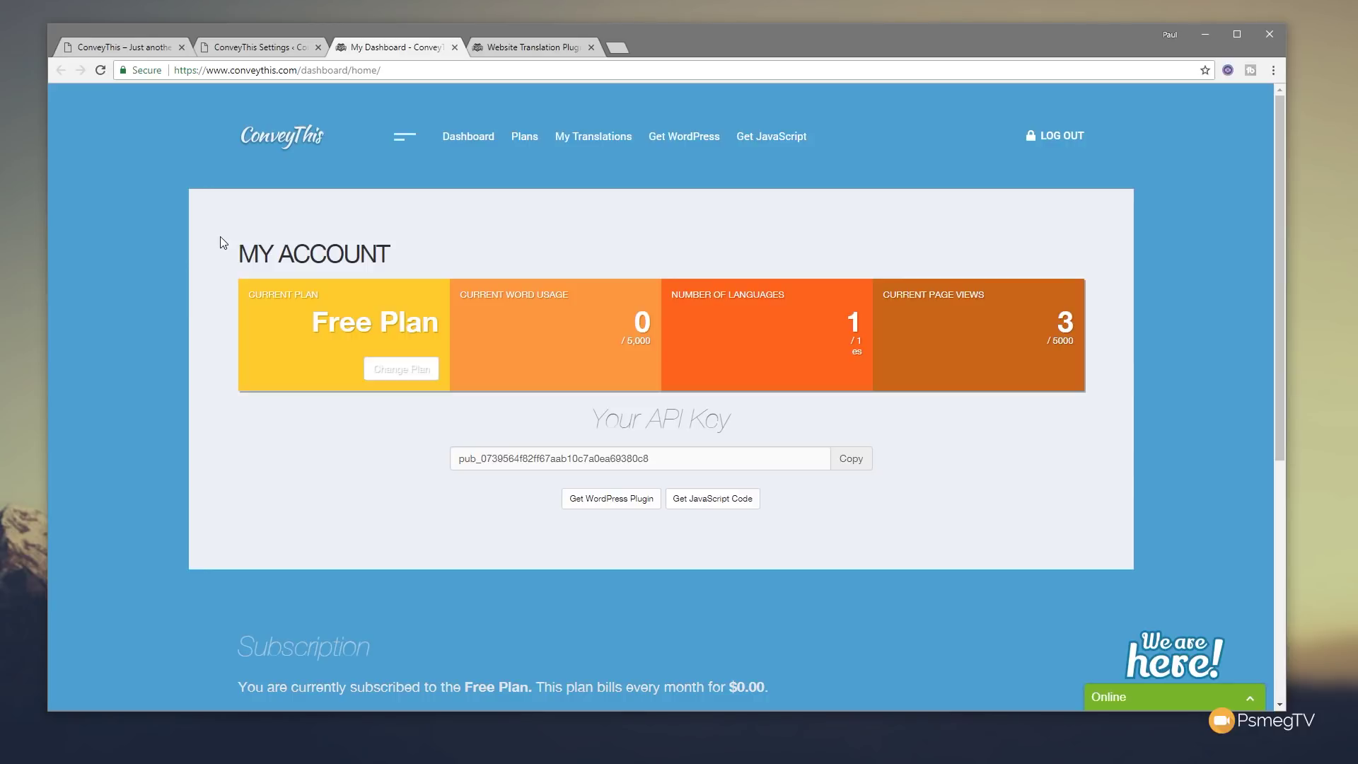
# Copy the account's API key from ConveyThis and paste it into WordPress's API Key field
pyautogui.click(686, 460)
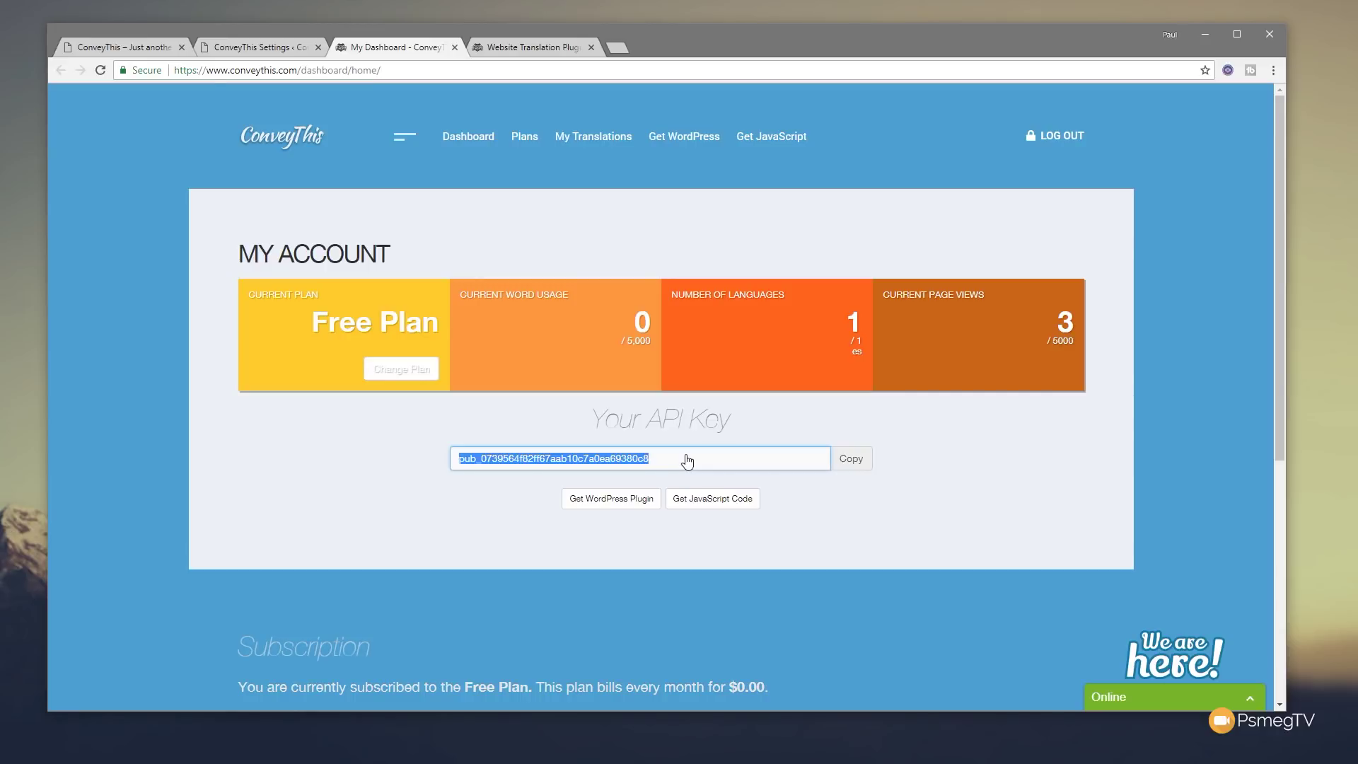
pyautogui.click(851, 458)
pyautogui.click(791, 147)
pyautogui.click(244, 47)
pyautogui.click(439, 241)
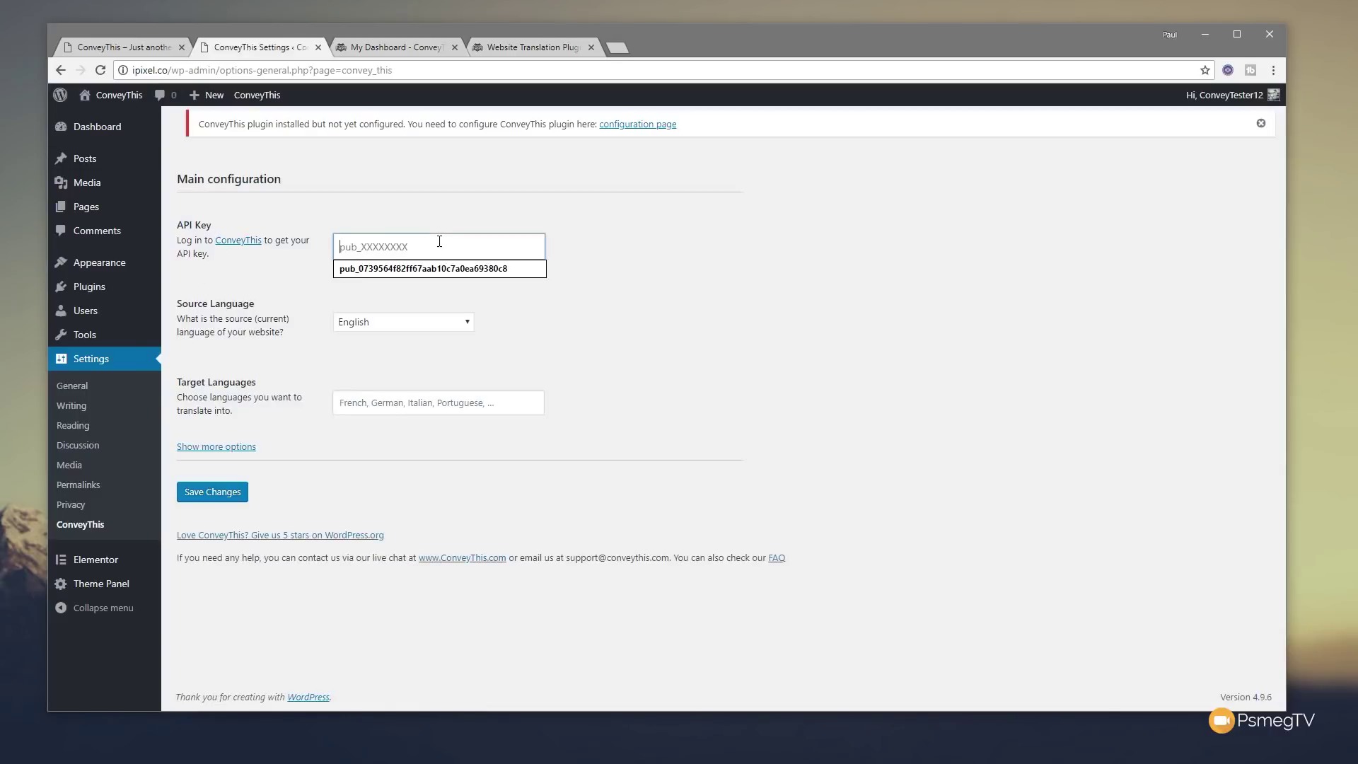
pyautogui.hotkey('ctrl', 'v')
pyautogui.click(719, 262)
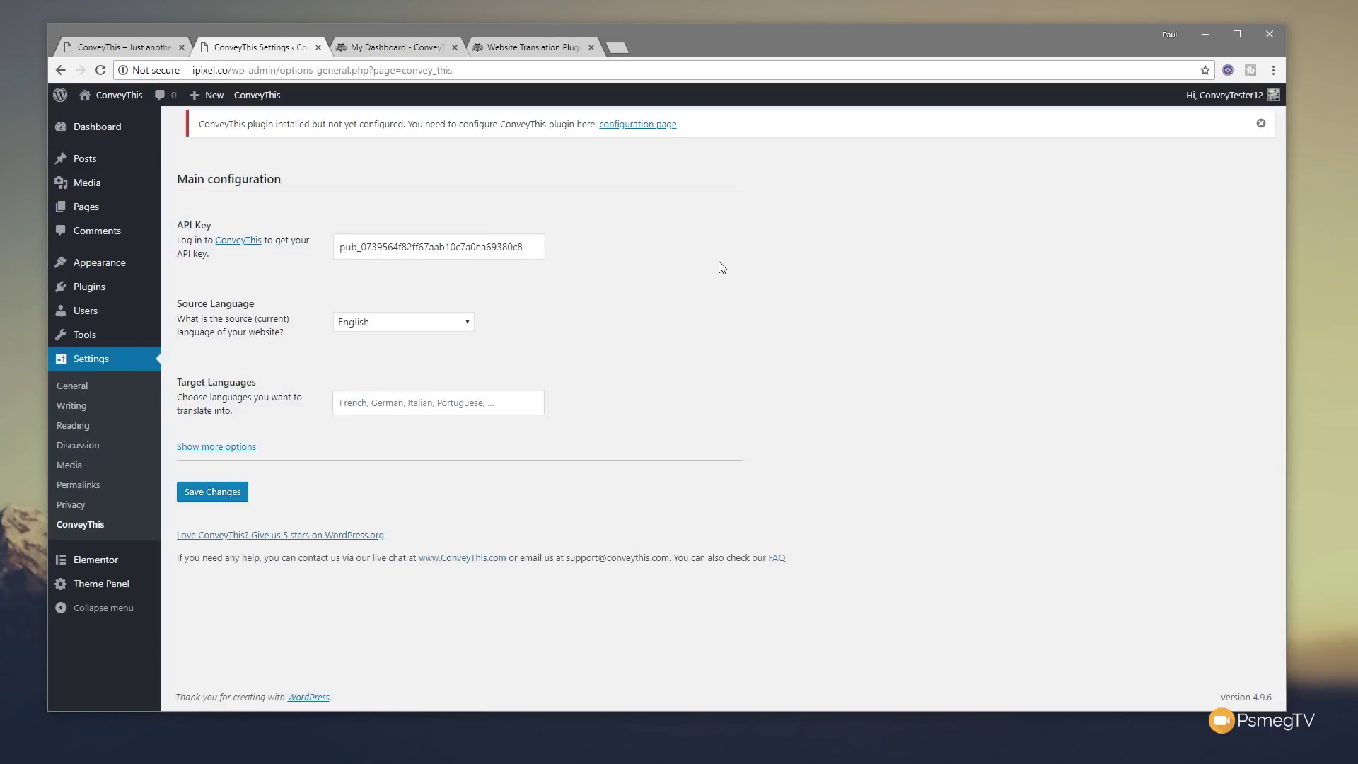
# Keep English as the source language and add Spanish as the target language
pyautogui.click(387, 403)
pyautogui.click(324, 334)
pyautogui.click(455, 325)
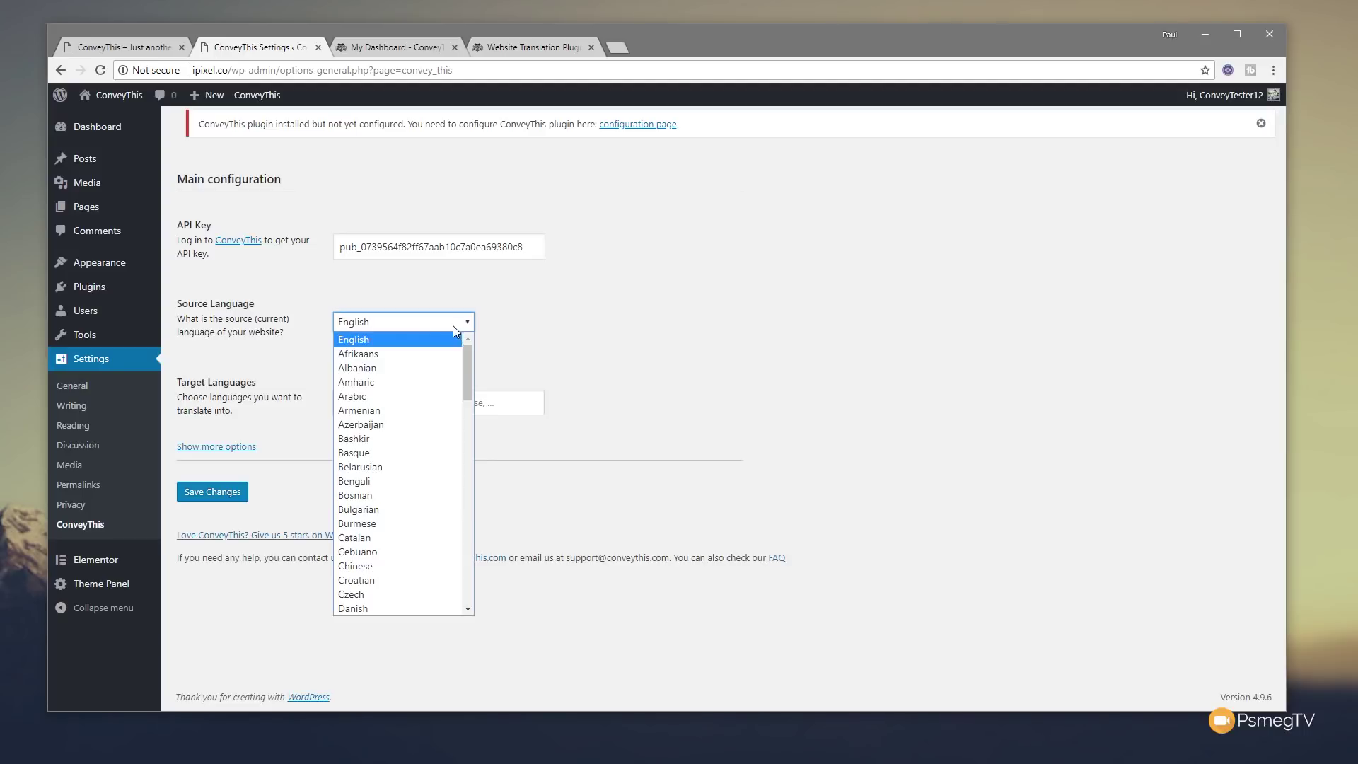
pyautogui.click(403, 340)
pyautogui.click(356, 408)
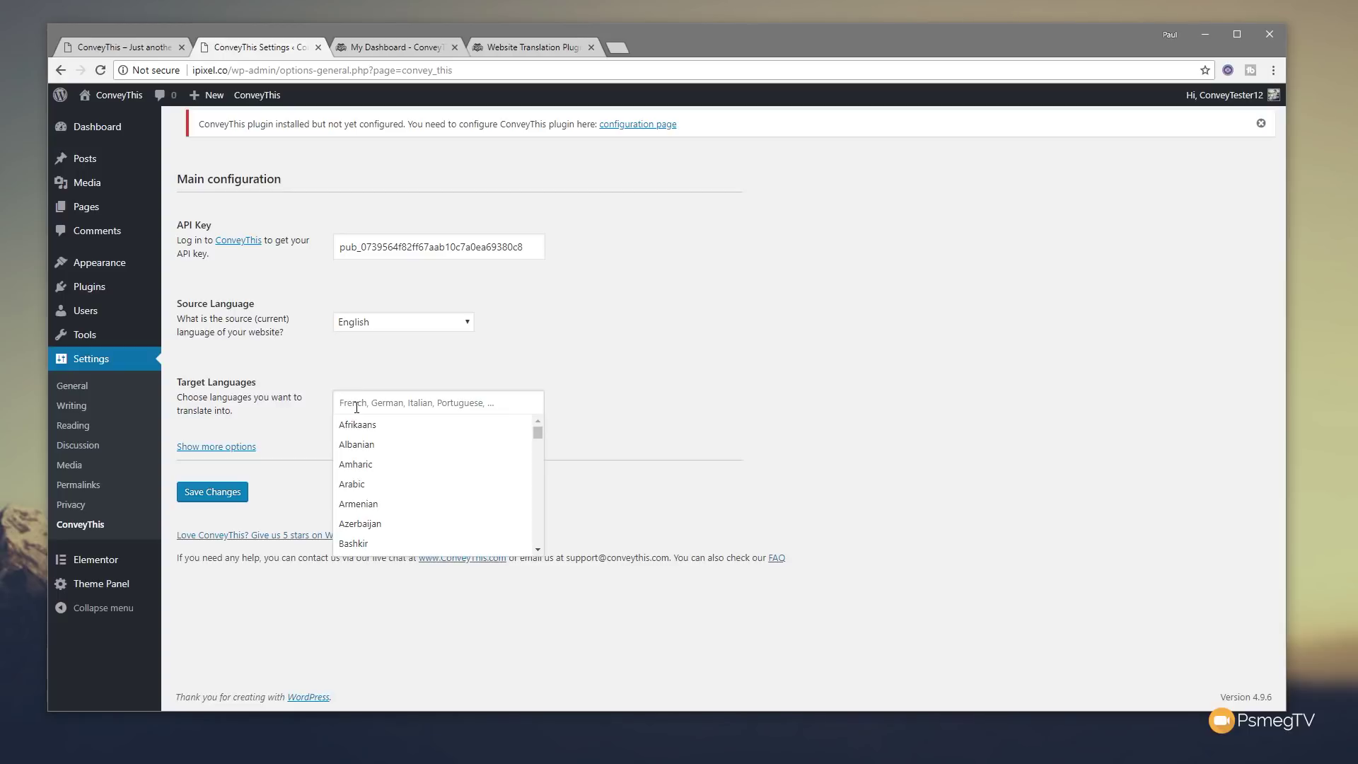
pyautogui.write('Spanish')
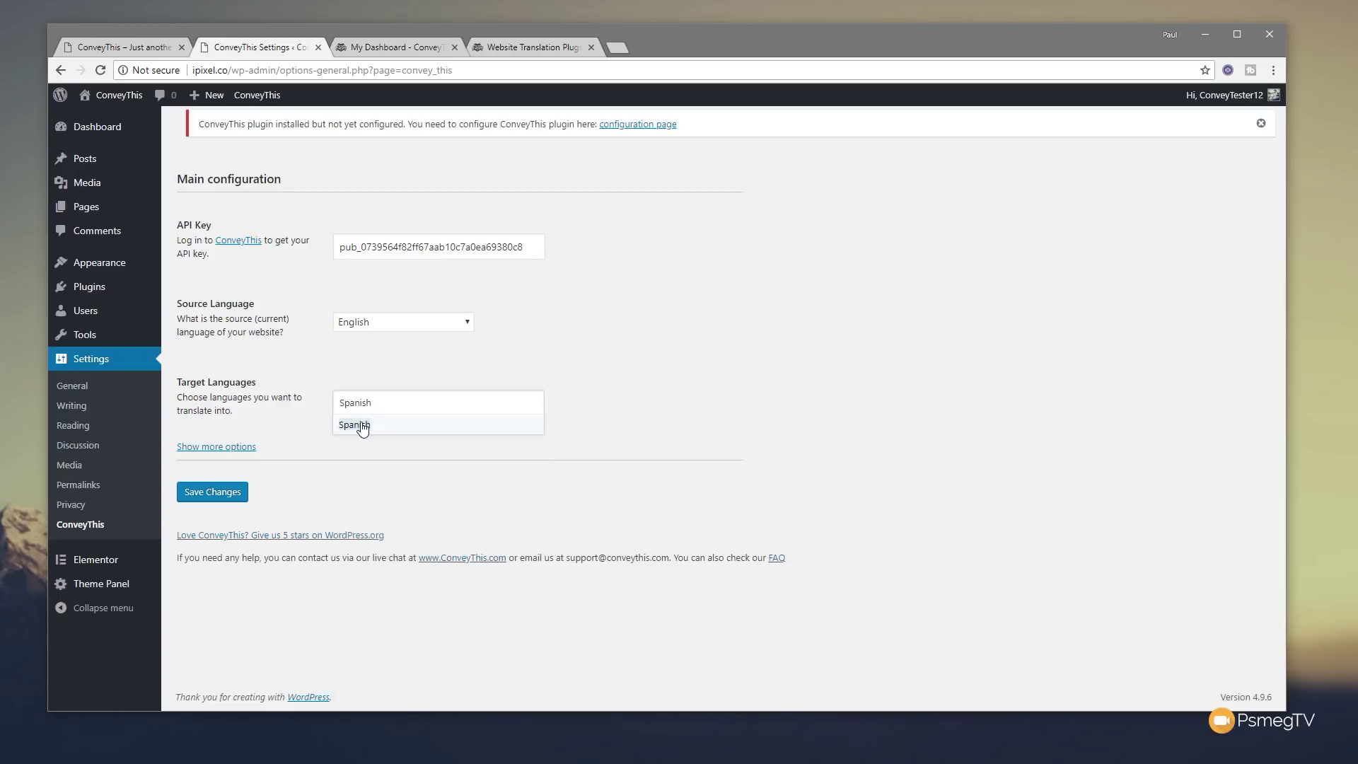
pyautogui.click(360, 425)
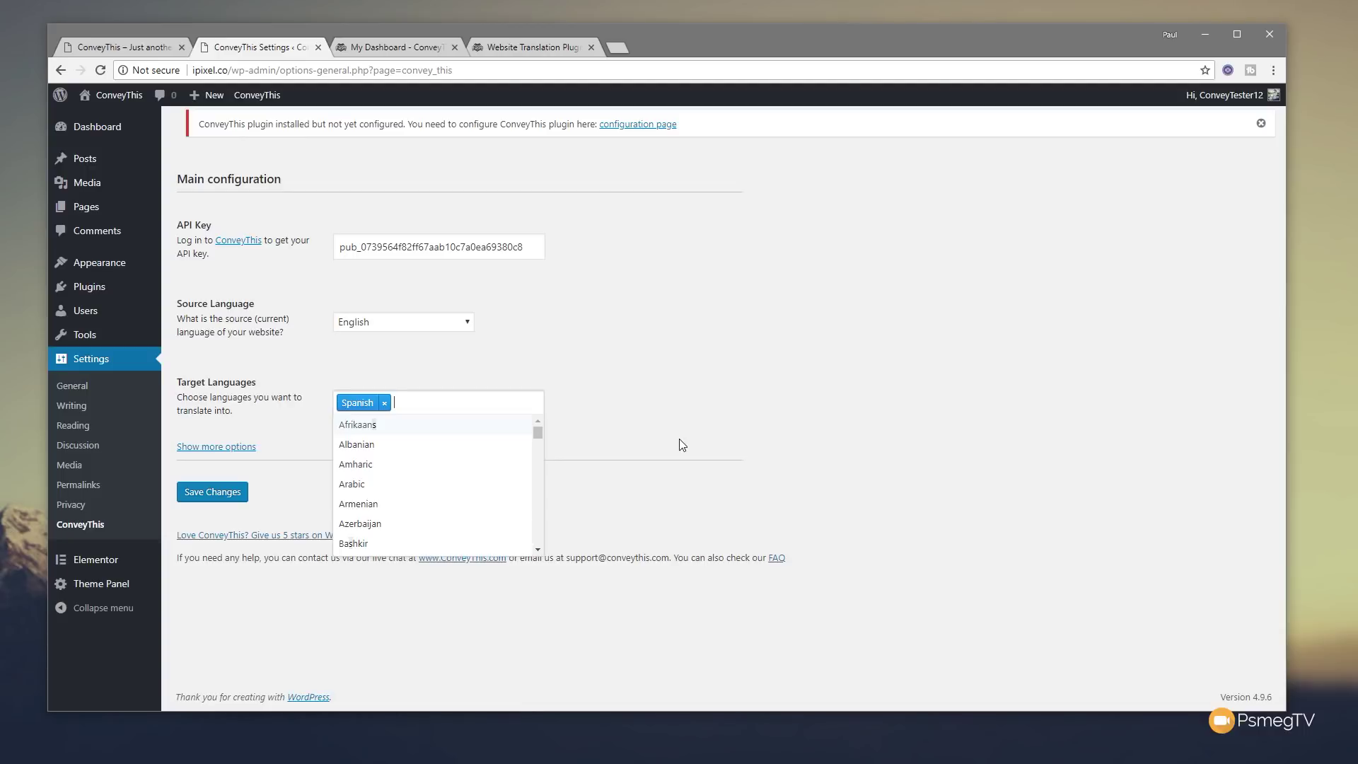
# Close the dashboard tab and save the ConveyThis settings, revealing the switcher customisation options
pyautogui.click(454, 46)
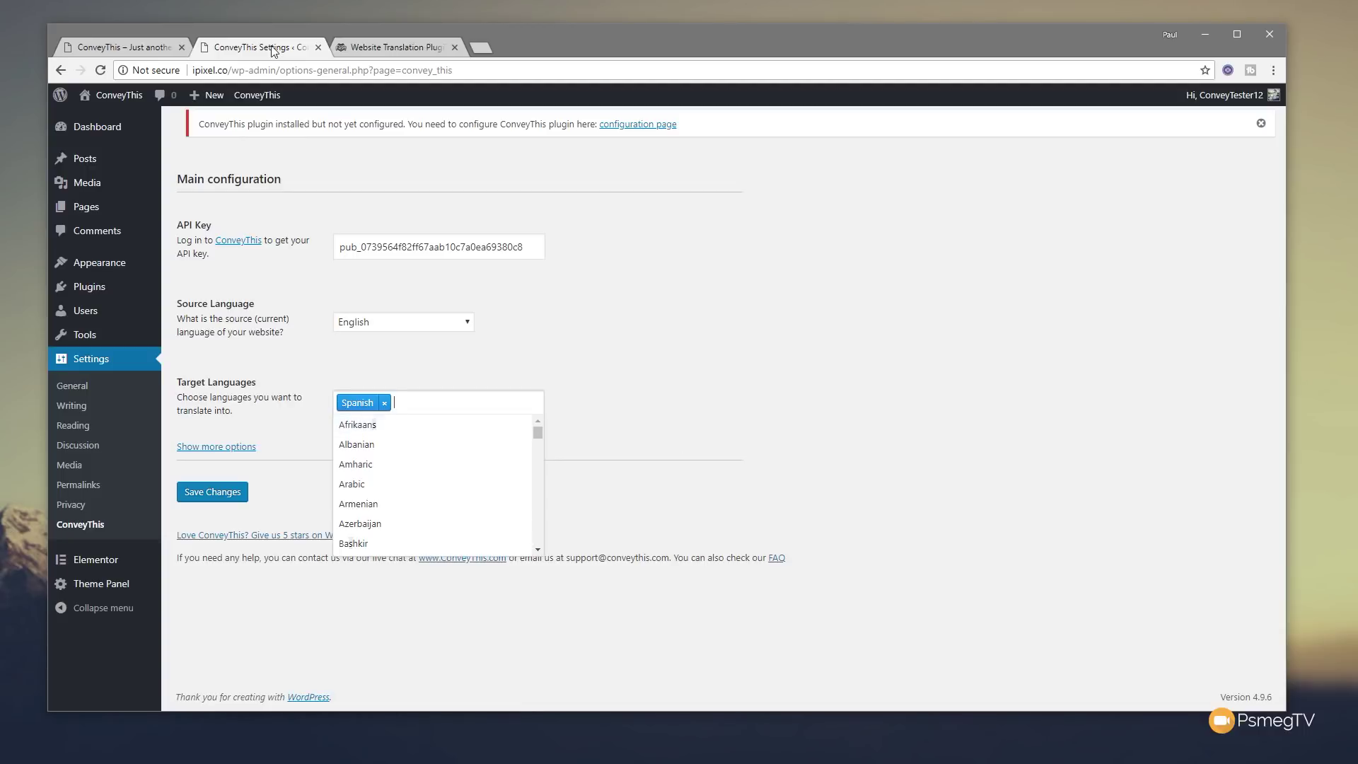
pyautogui.click(920, 260)
pyautogui.click(234, 493)
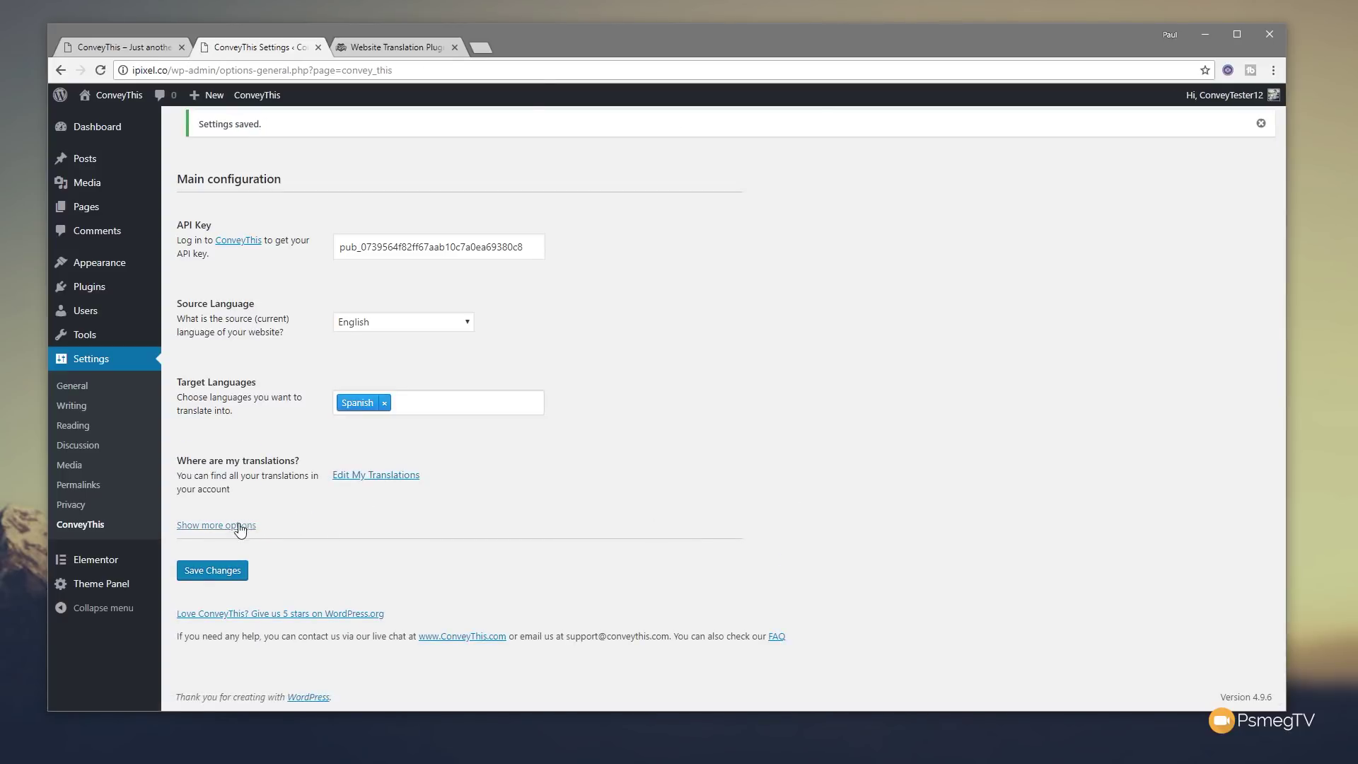
pyautogui.click(240, 526)
# Set the switcher to circle flags without text at Right Bottom, and save
pyautogui.scroll(-3, 764, 500)
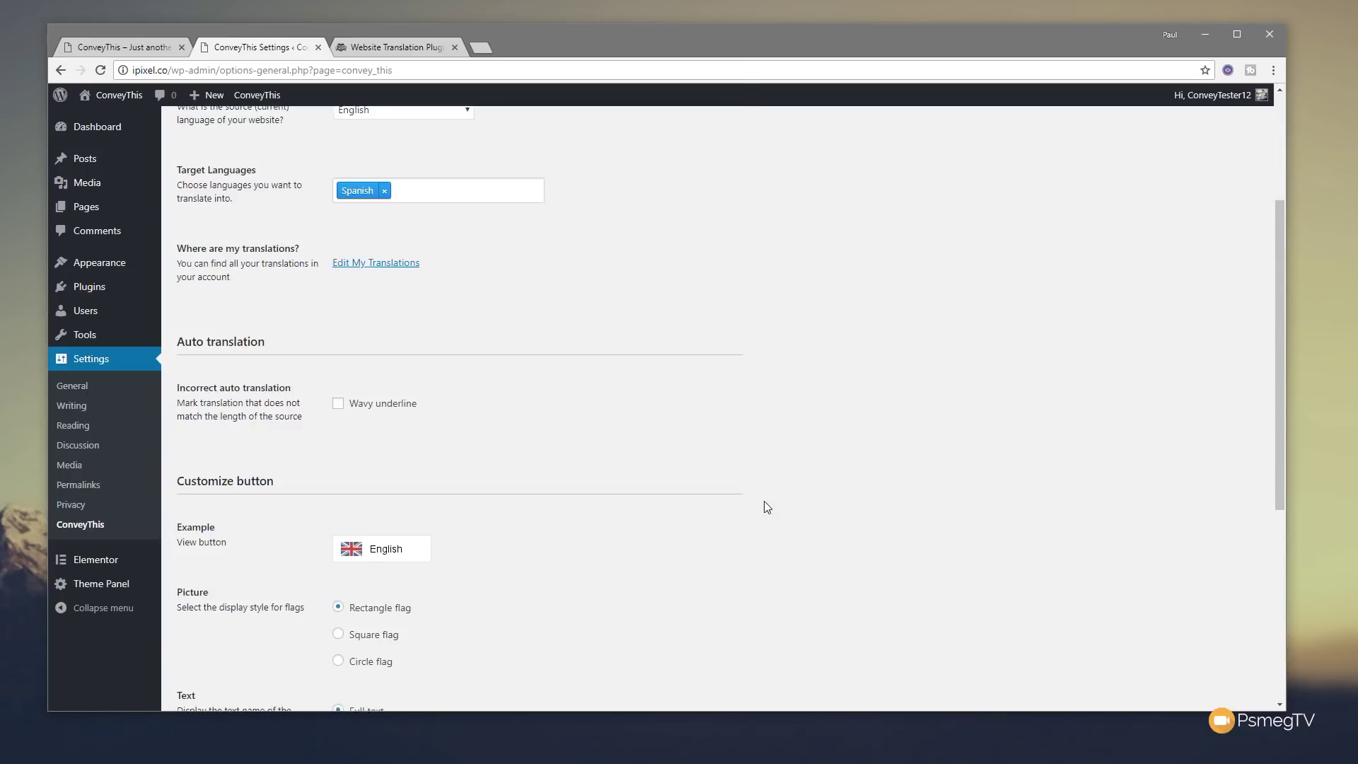
pyautogui.scroll(-3, 764, 502)
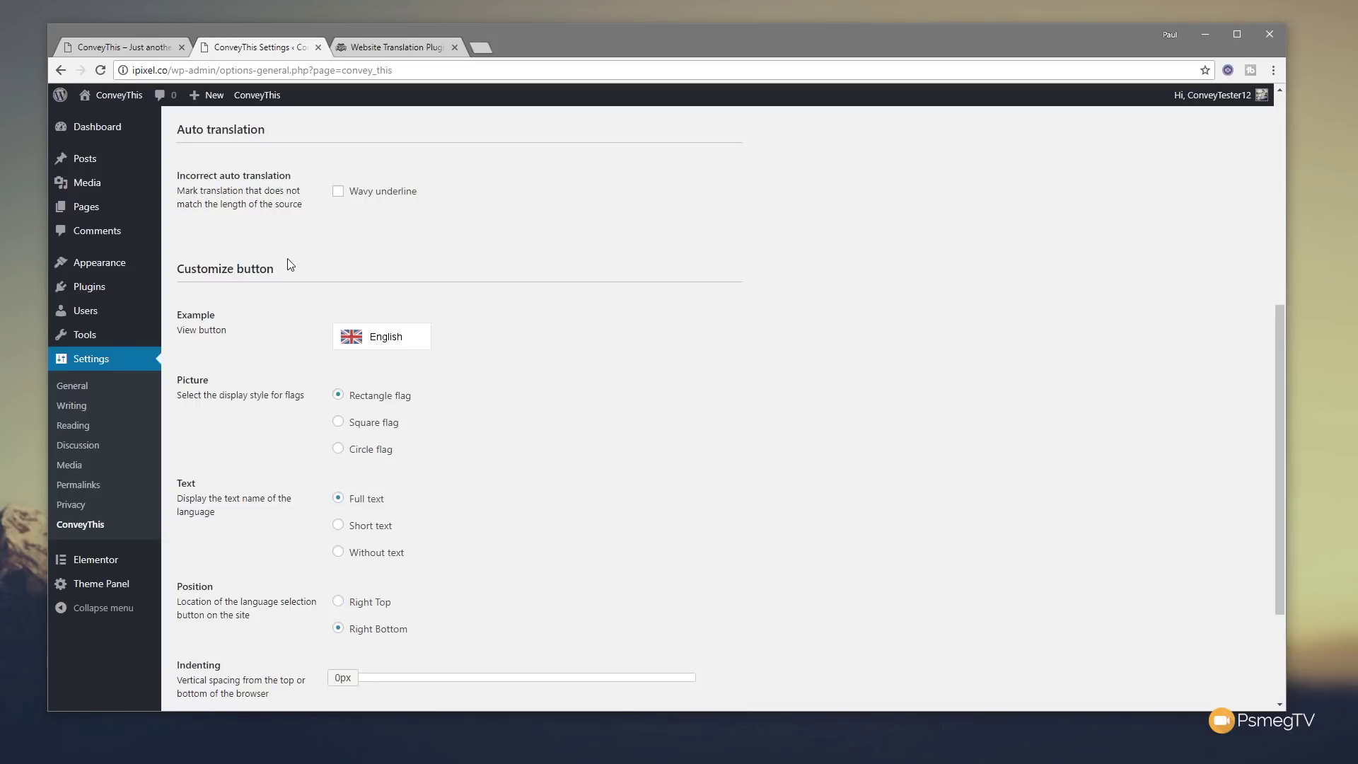
pyautogui.click(363, 340)
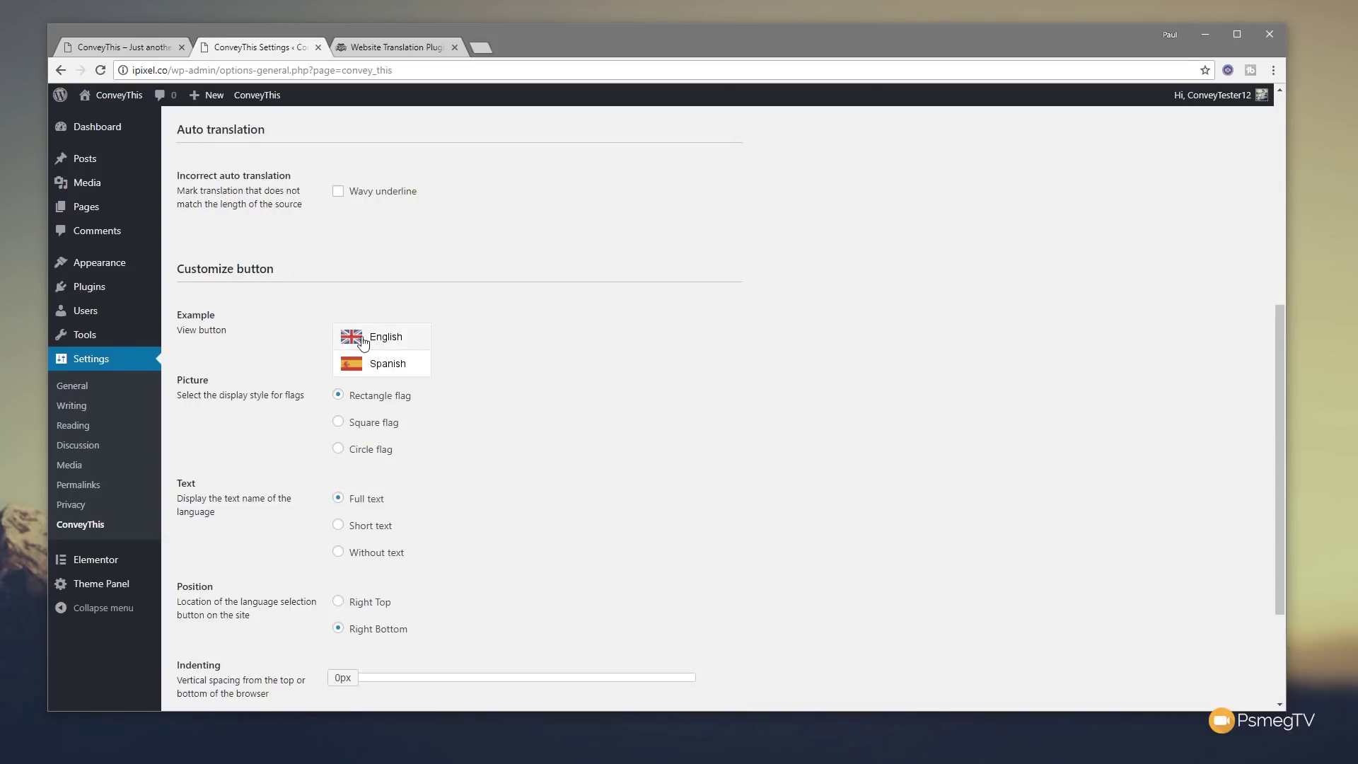
pyautogui.click(363, 339)
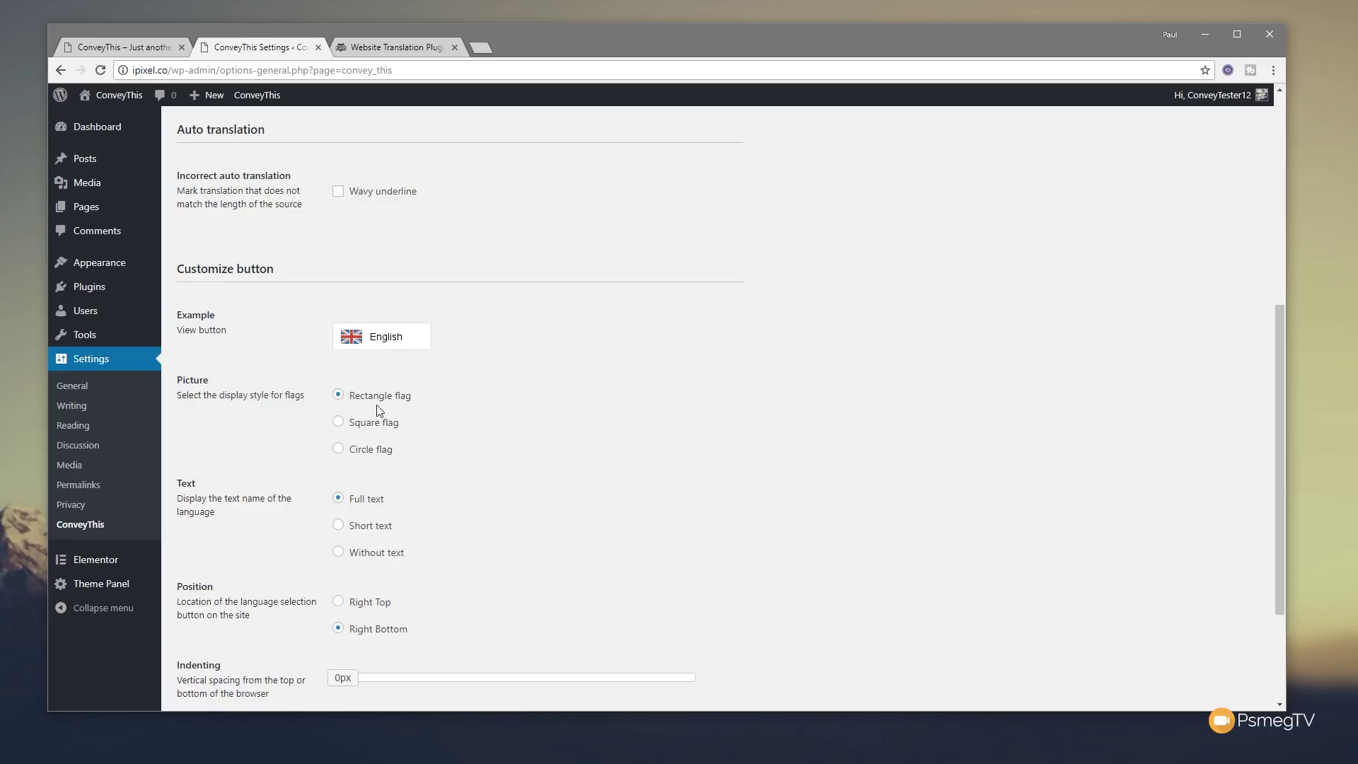
pyautogui.click(338, 422)
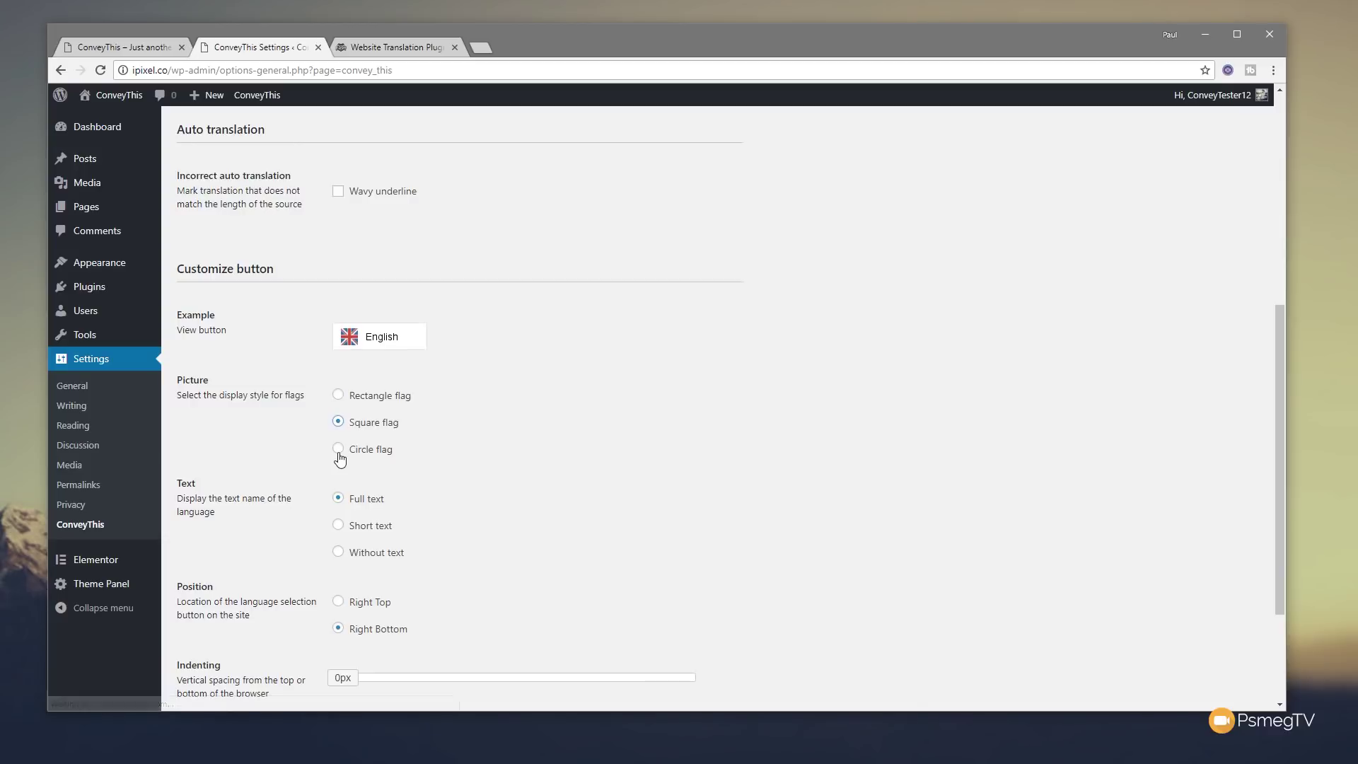
pyautogui.click(338, 451)
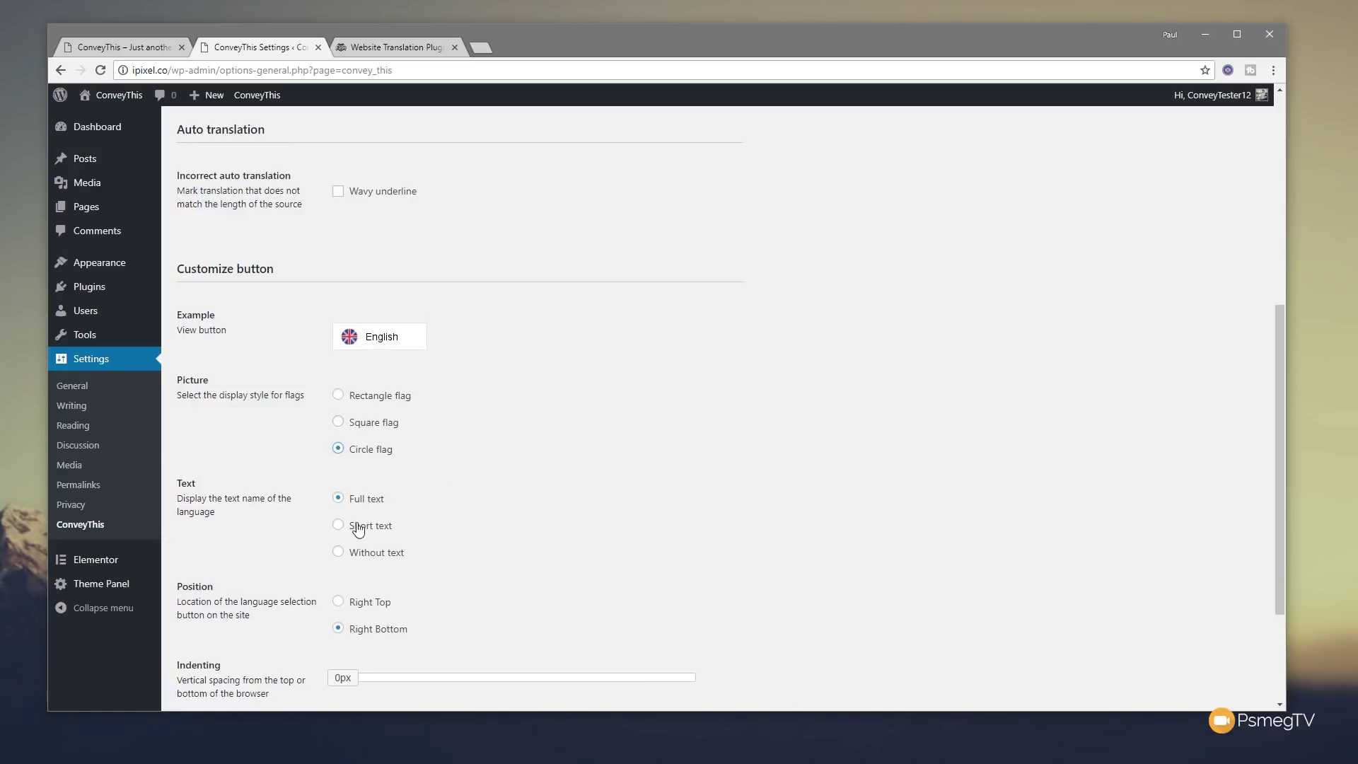
pyautogui.click(339, 554)
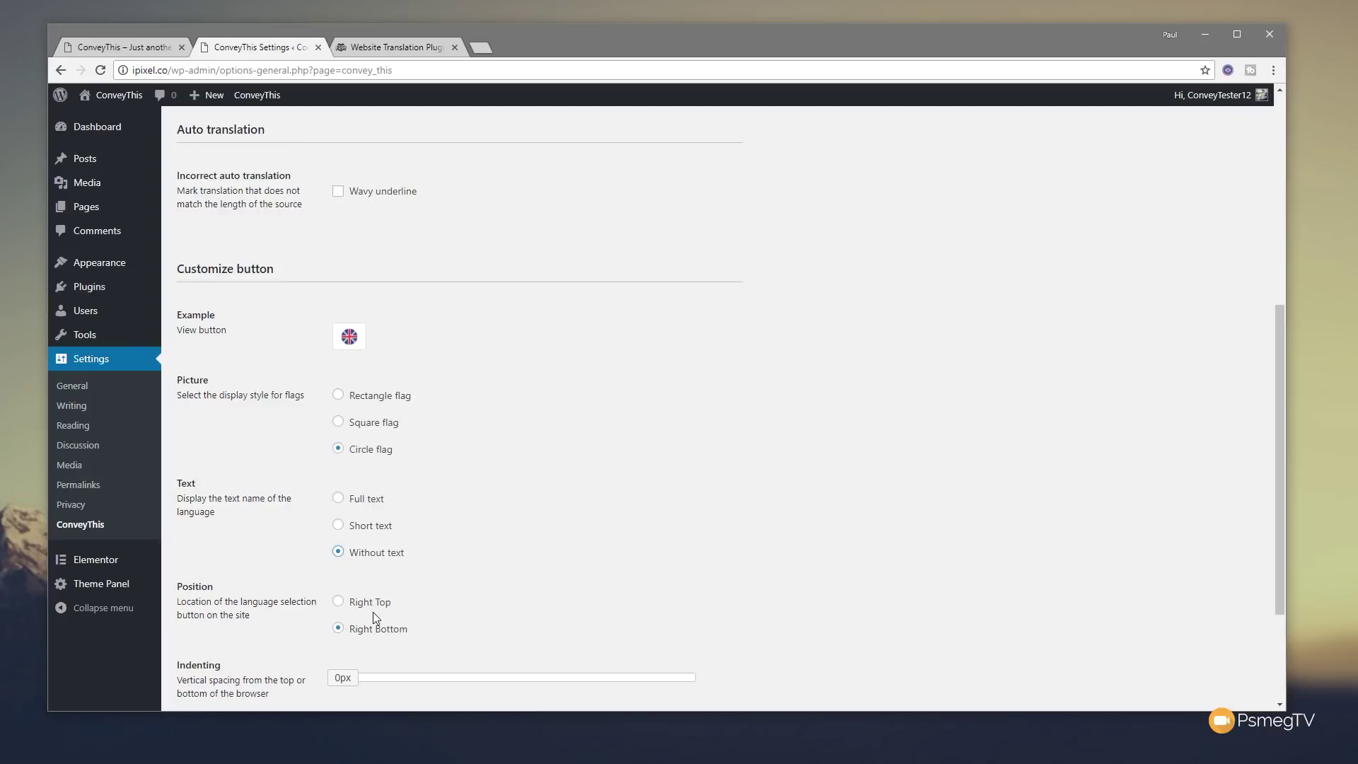
pyautogui.scroll(-2, 379, 622)
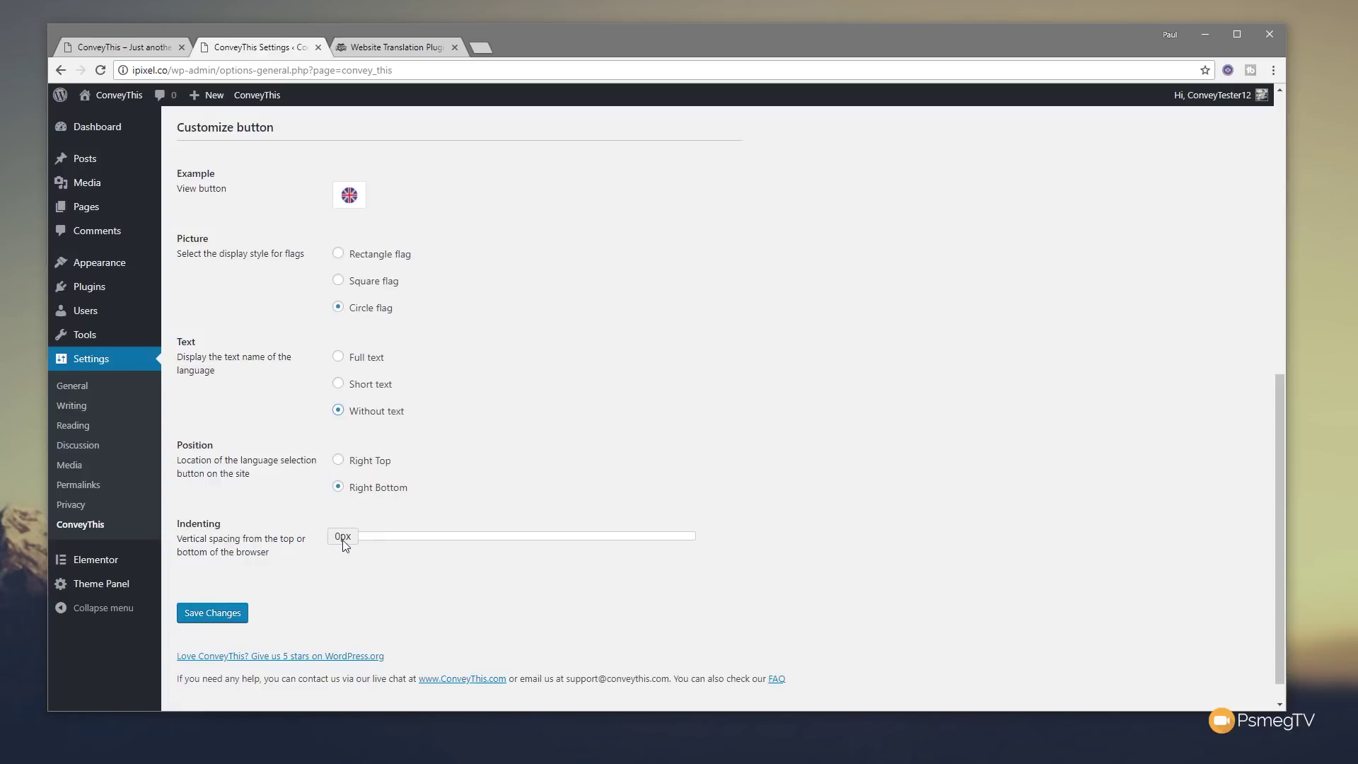
pyautogui.click(212, 614)
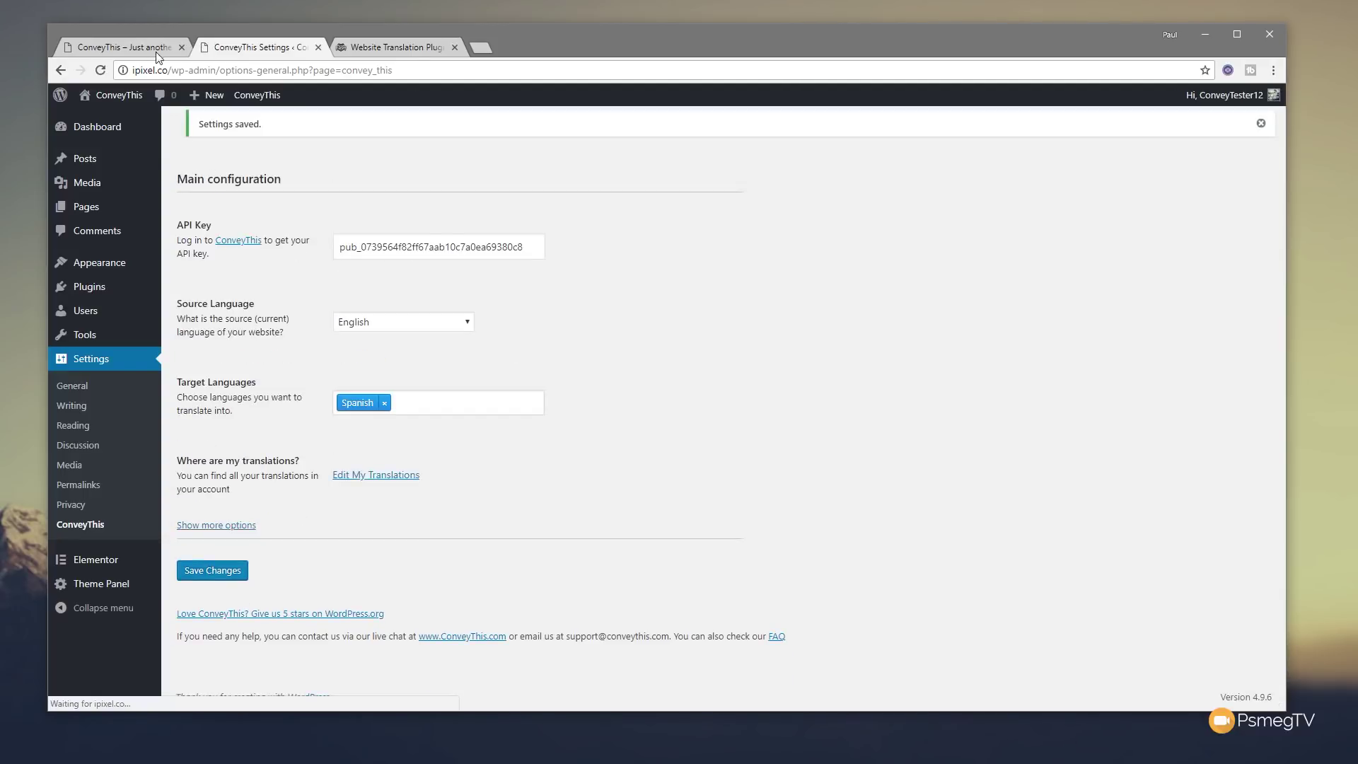
# Reload the site homepage, expand the bottom-right flag switcher and choose Spanish
pyautogui.click(120, 47)
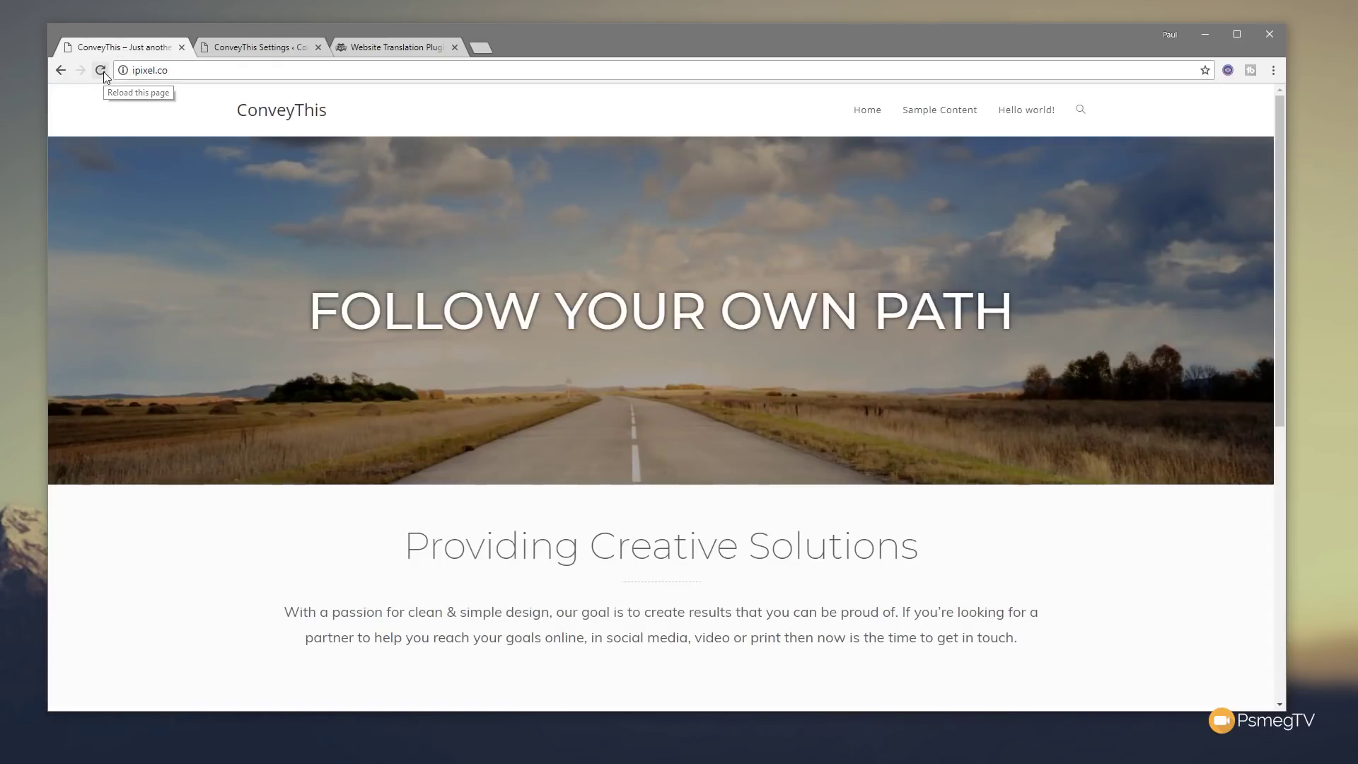
pyautogui.click(100, 70)
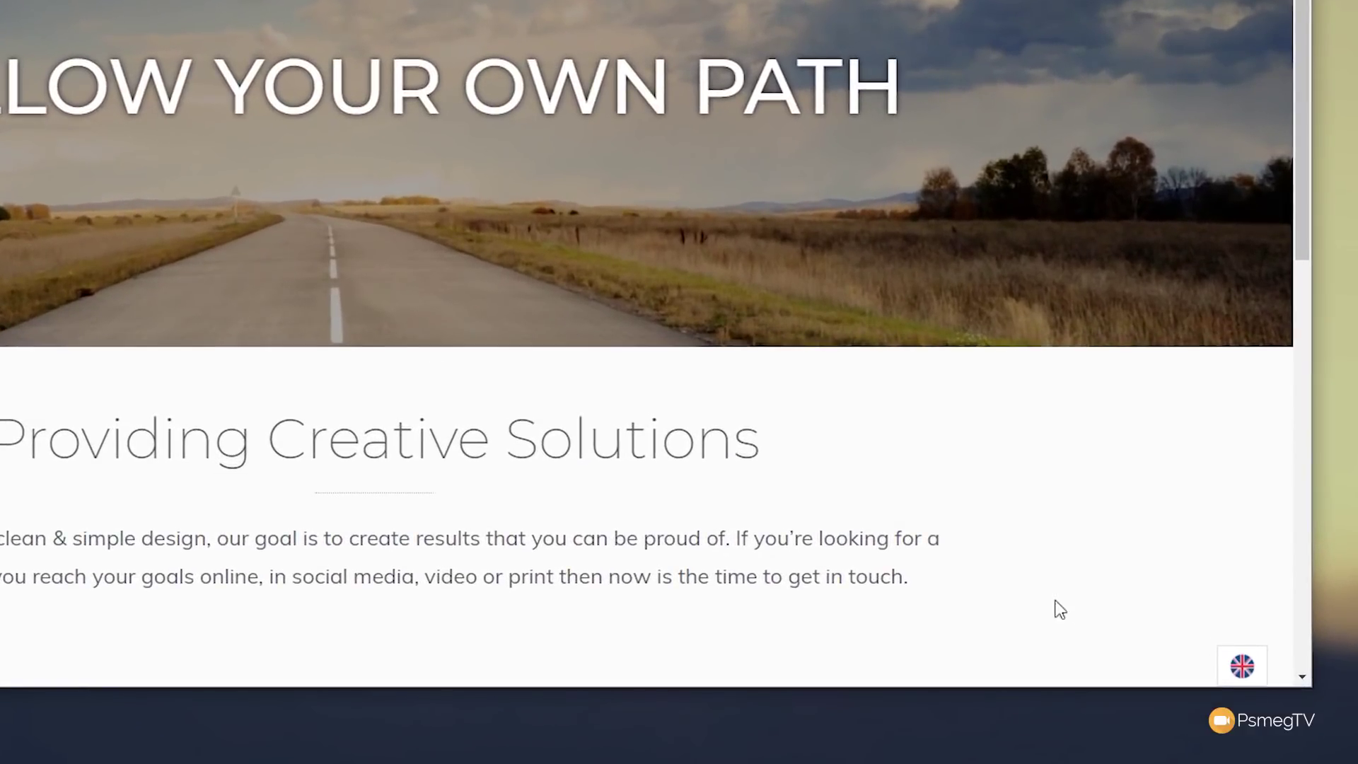
pyautogui.click(1242, 666)
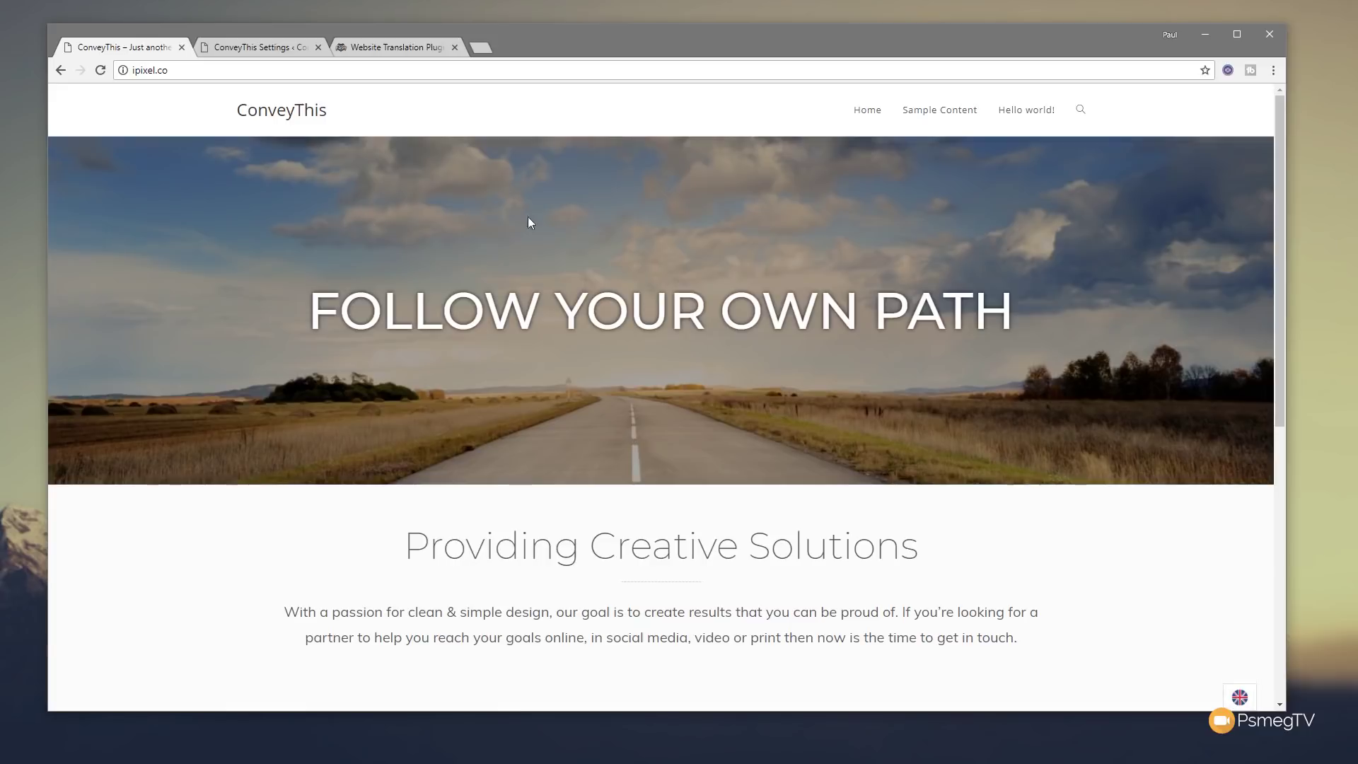
pyautogui.moveTo(1240, 696)
pyautogui.click(1244, 676)
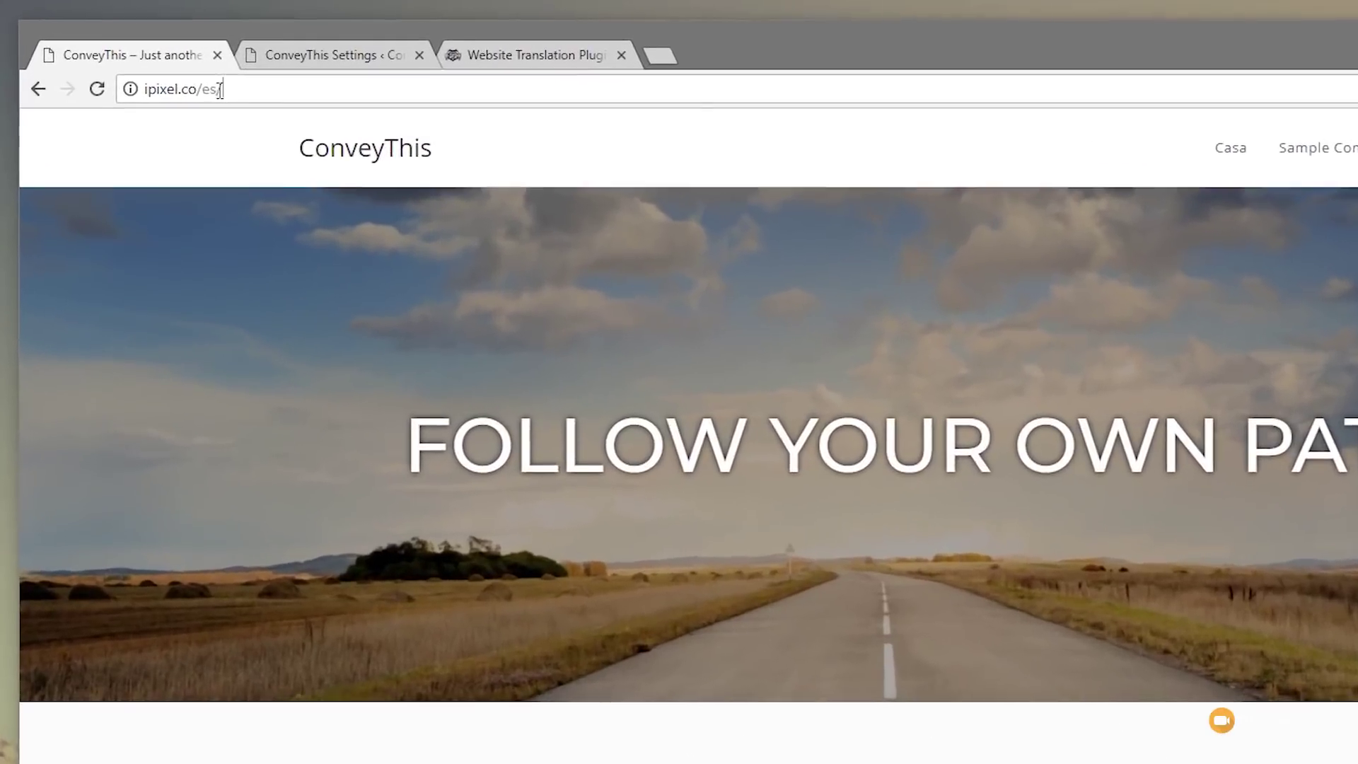
# Select the ipixel.co/es/ address in the address bar, then deselect it
pyautogui.moveTo(220, 90); pyautogui.dragTo(144, 91)
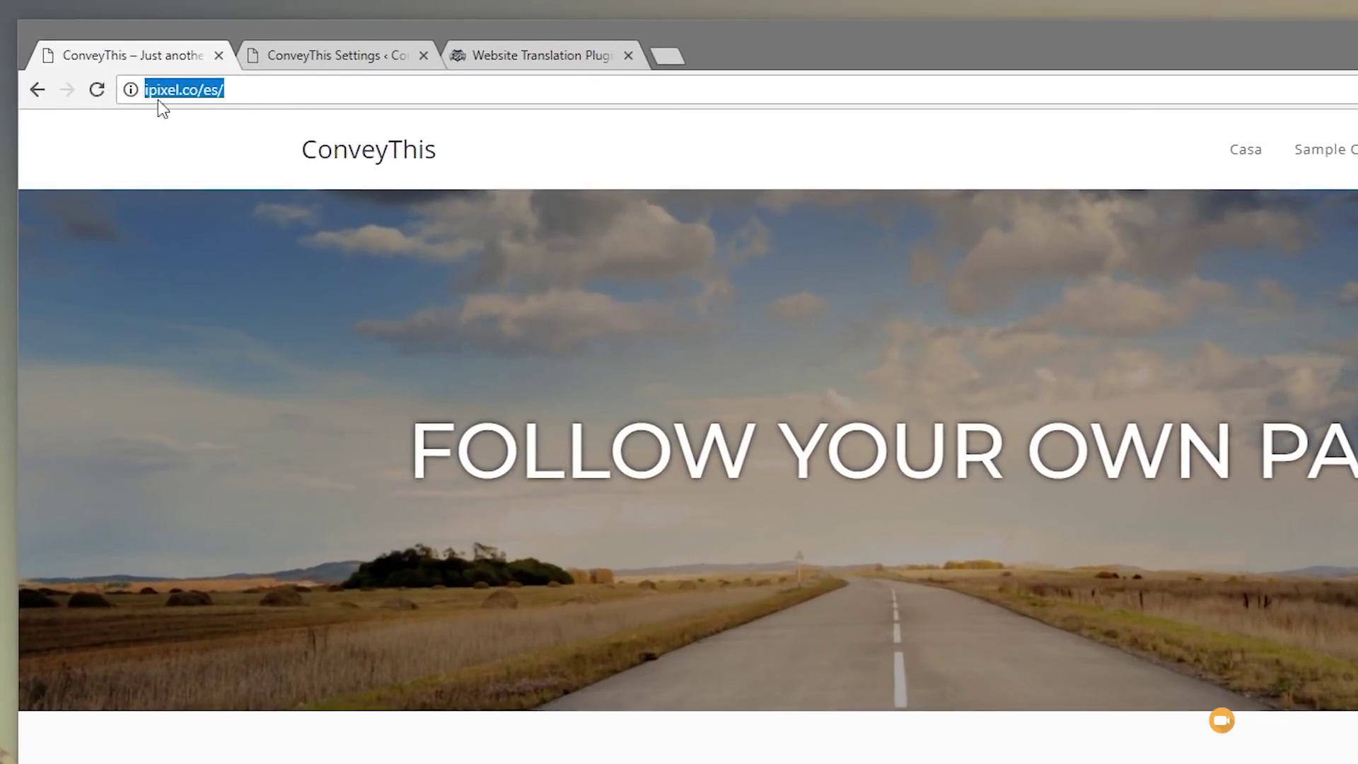
pyautogui.click(268, 89)
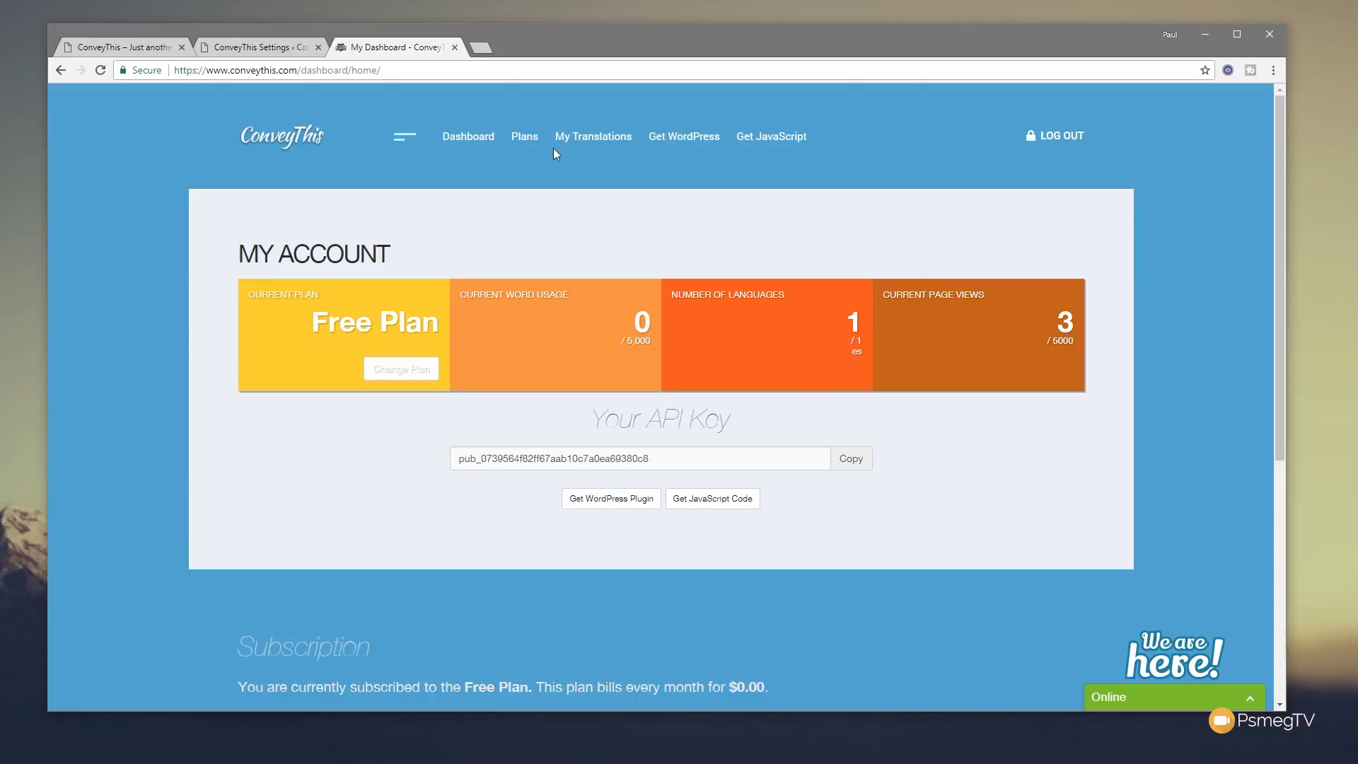
# Review the Free, Starter, Business and Pro plan pricing, then go to My Translations
pyautogui.click(524, 138)
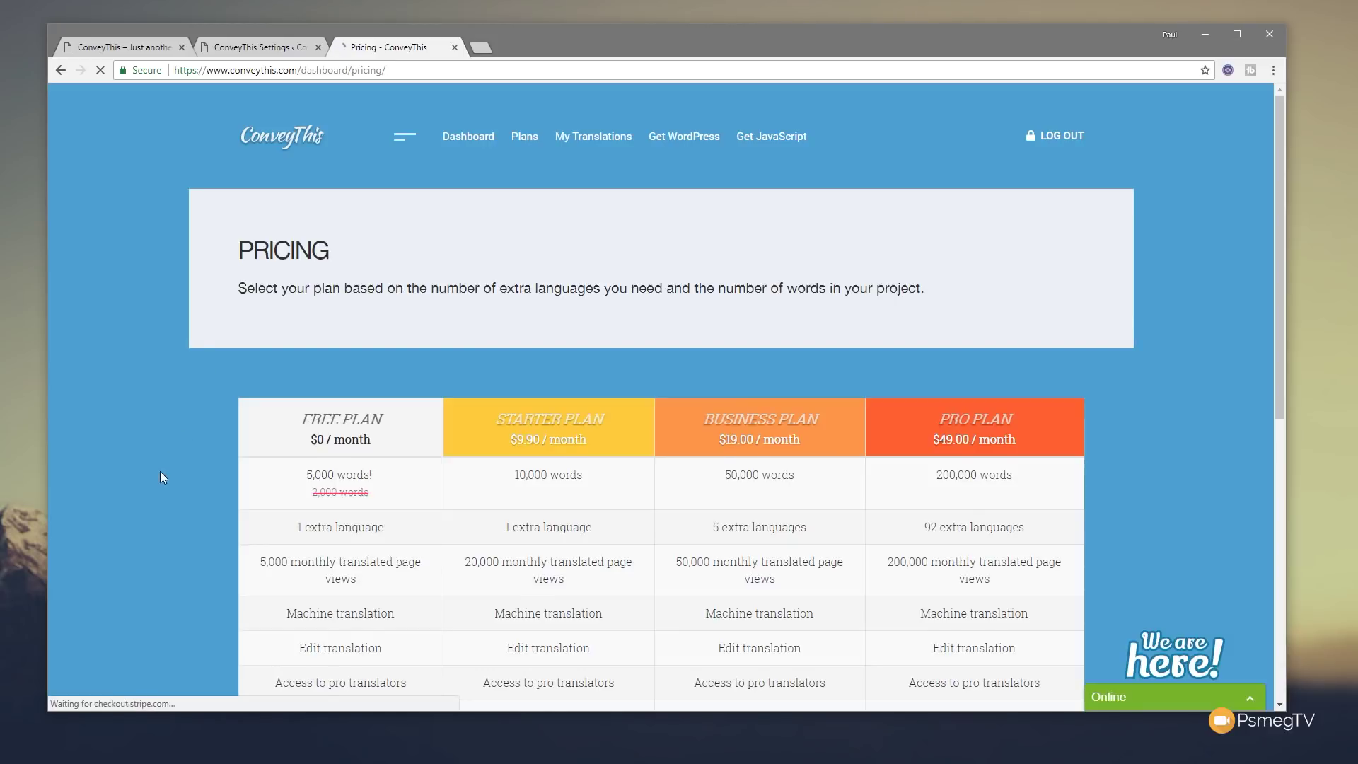
pyautogui.scroll(-6, 159, 472)
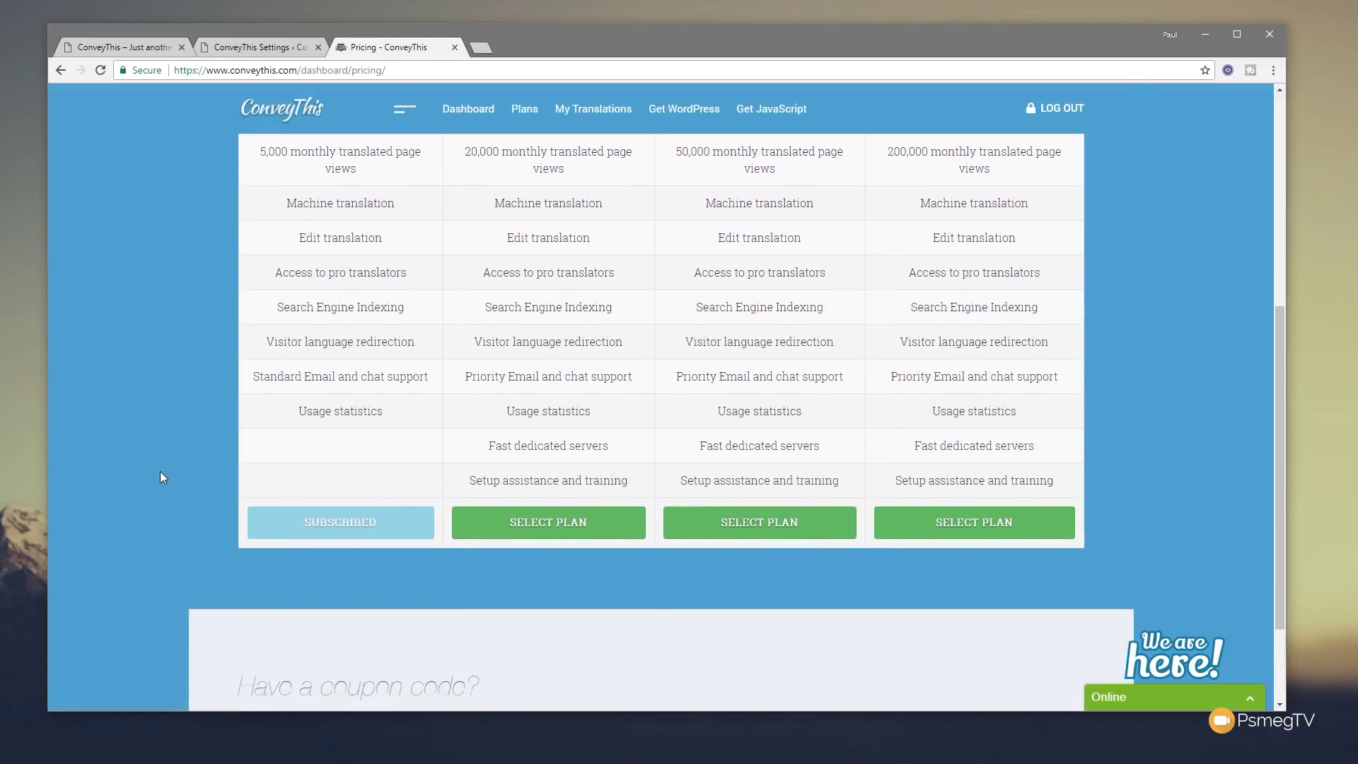
pyautogui.scroll(3, 160, 471)
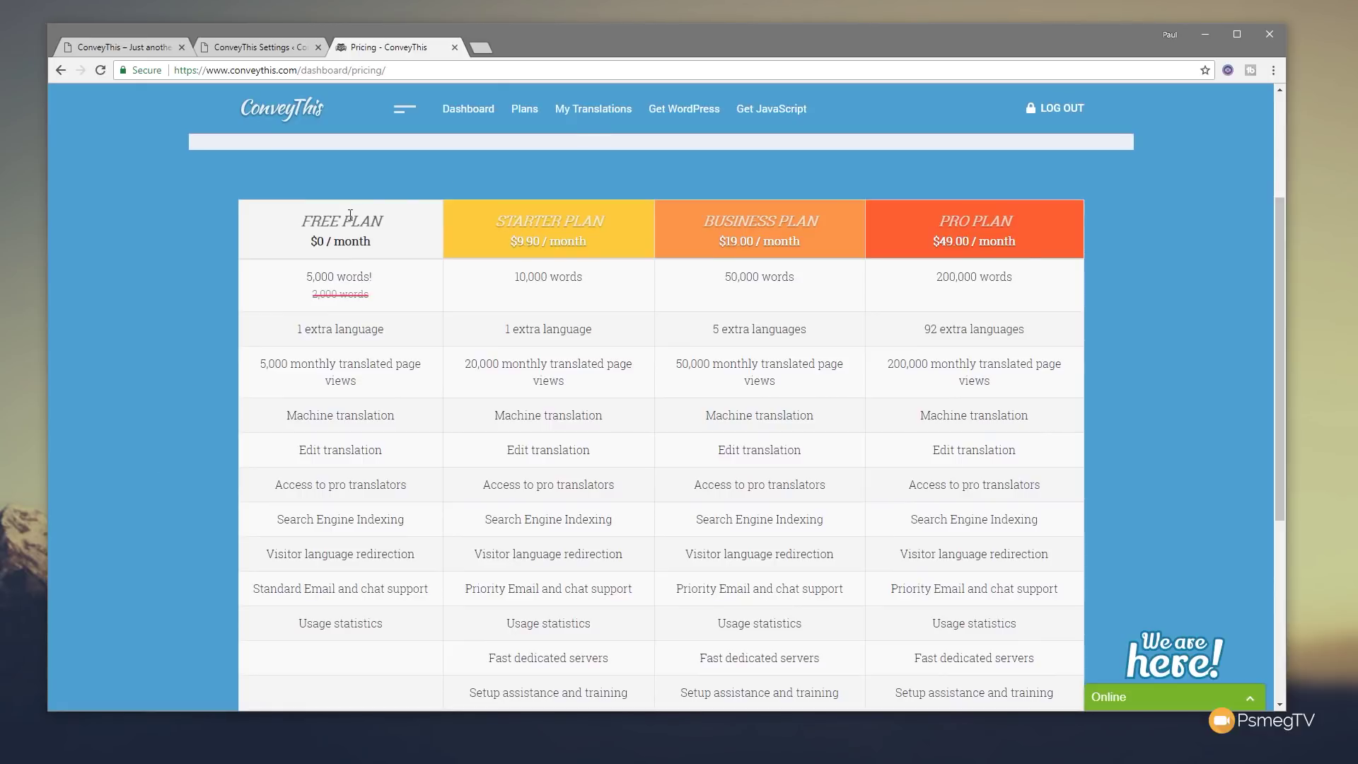
pyautogui.click(594, 110)
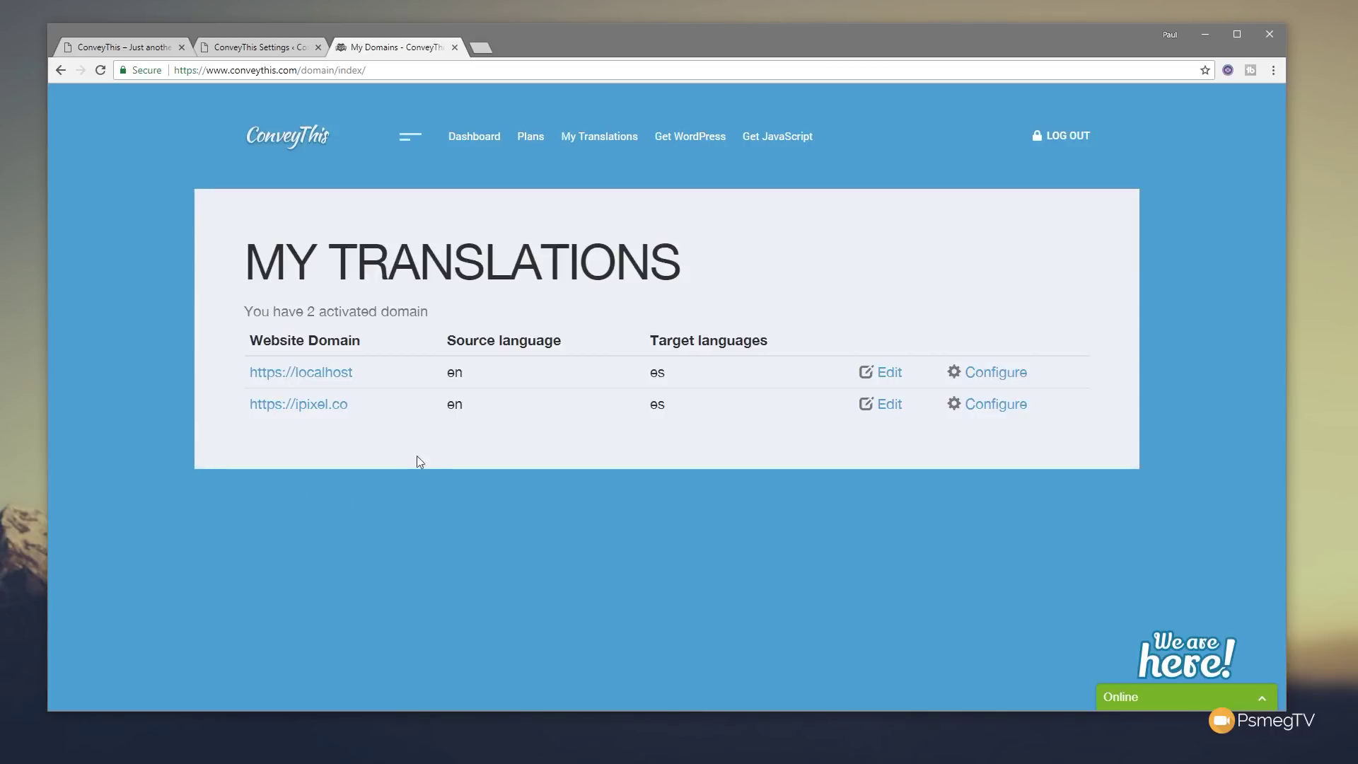
# Open the ipixel.co domain's /es/ page to view its Spanish translations
pyautogui.click(297, 406)
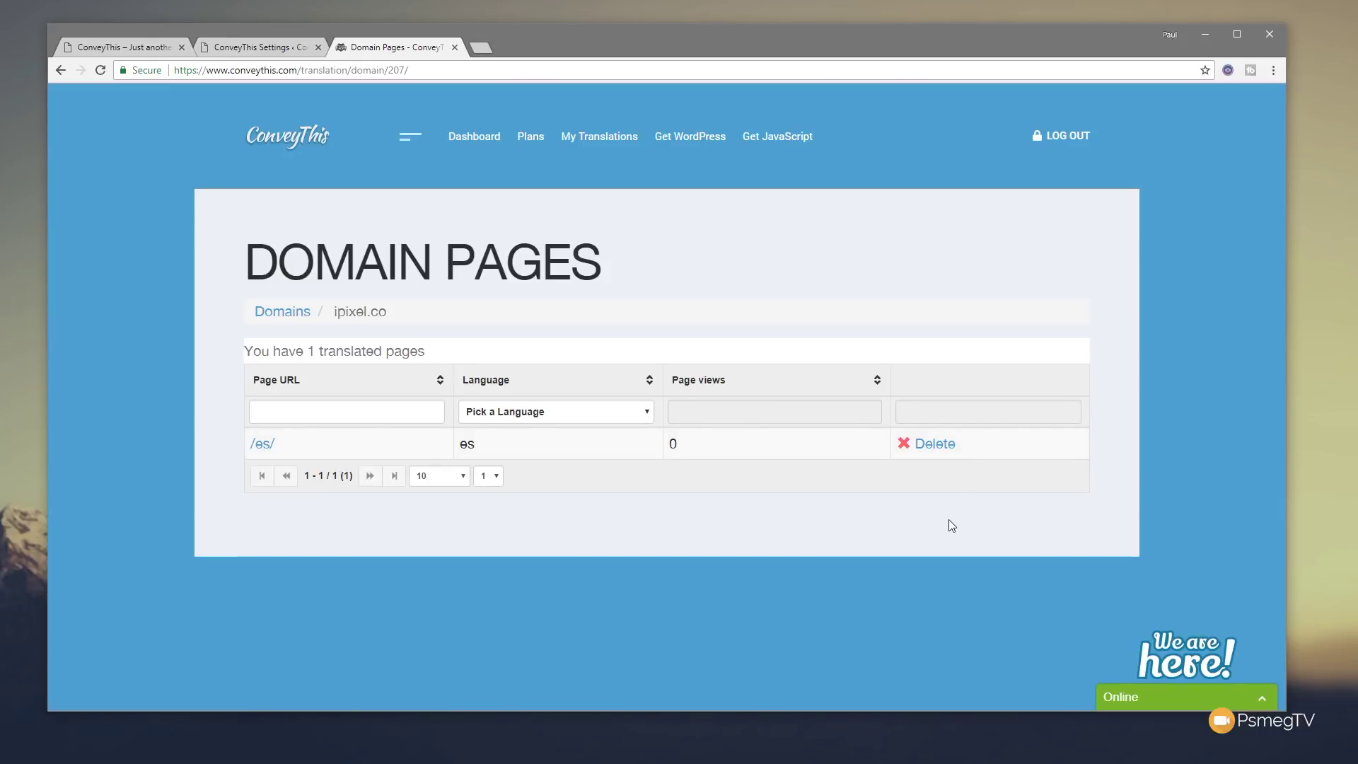
pyautogui.click(256, 446)
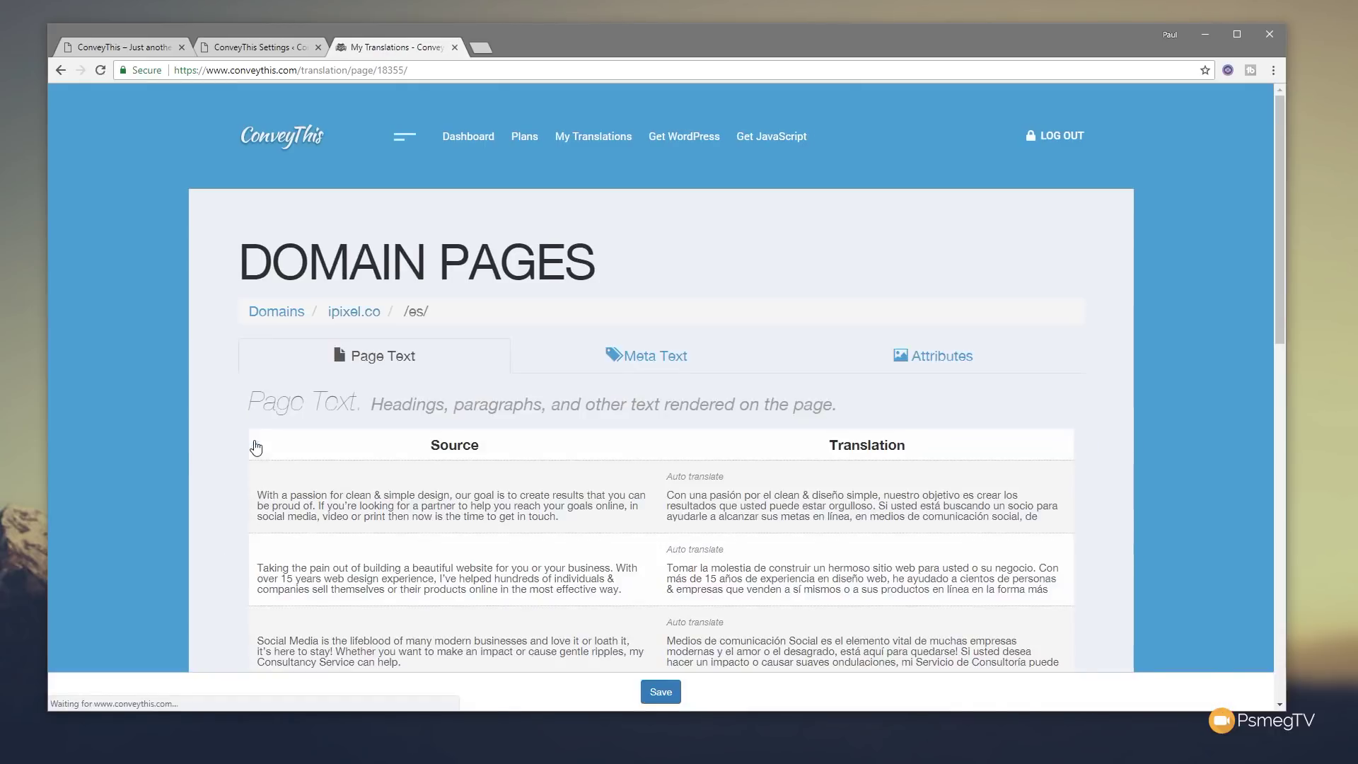
# Scan the Spanish Page Text translations down to the OceanWP copyright line, then go back to ipixel.co/es/
pyautogui.scroll(-2, 191, 481)
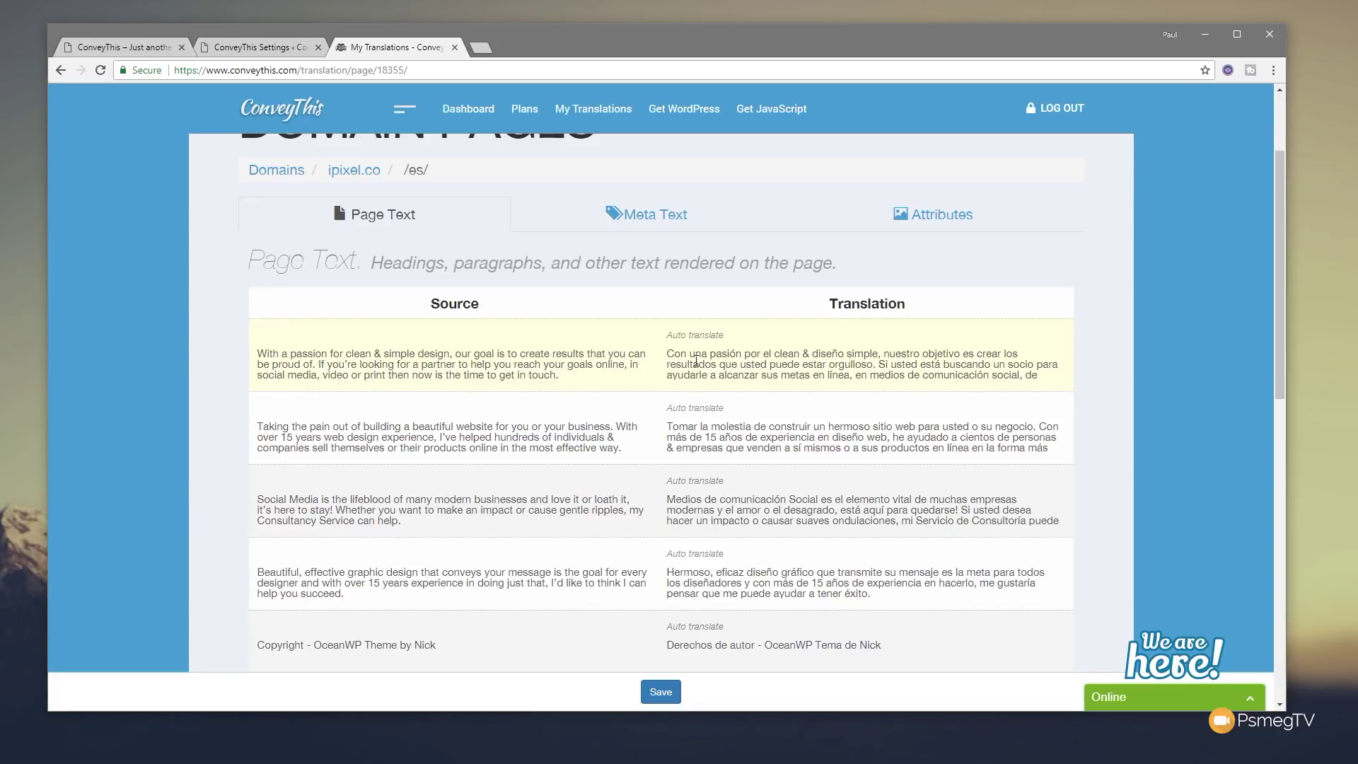
pyautogui.scroll(-4, 224, 445)
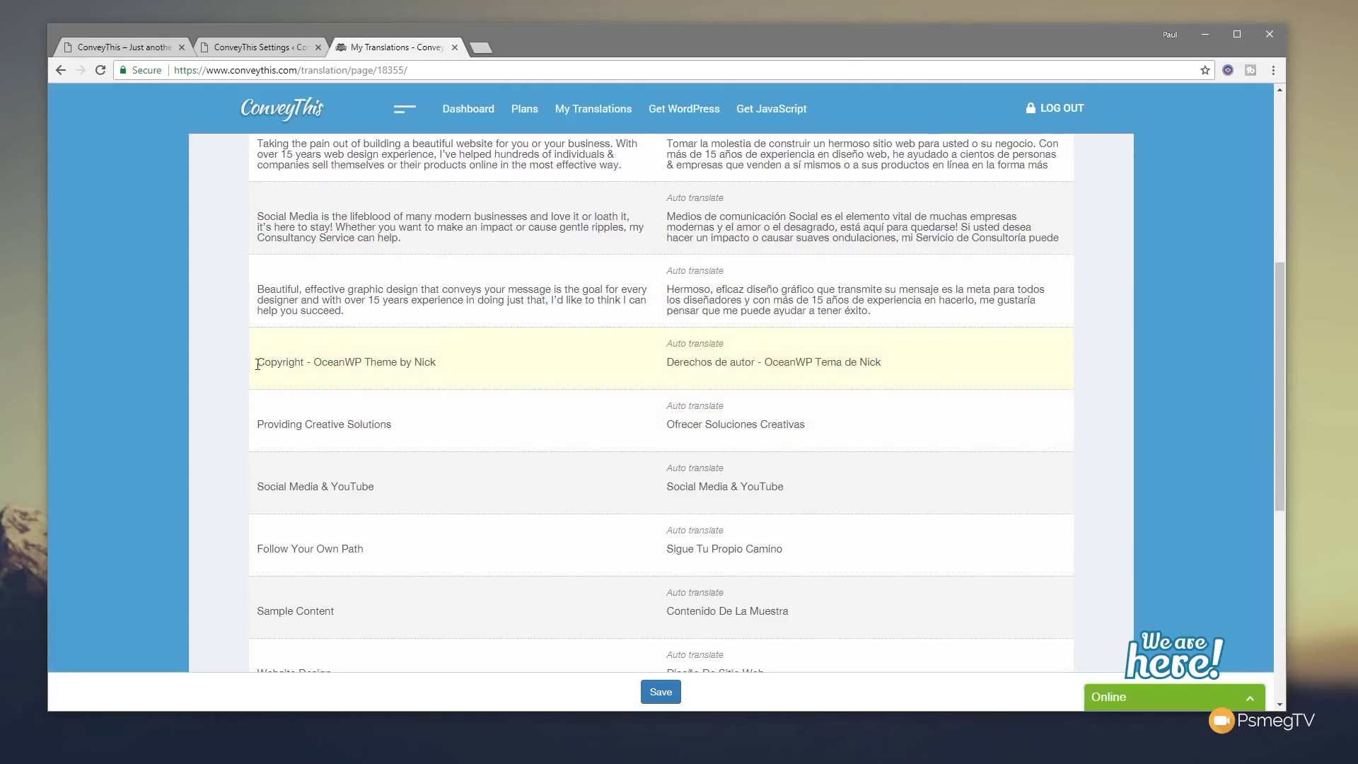
pyautogui.moveTo(257, 362); pyautogui.dragTo(437, 360)
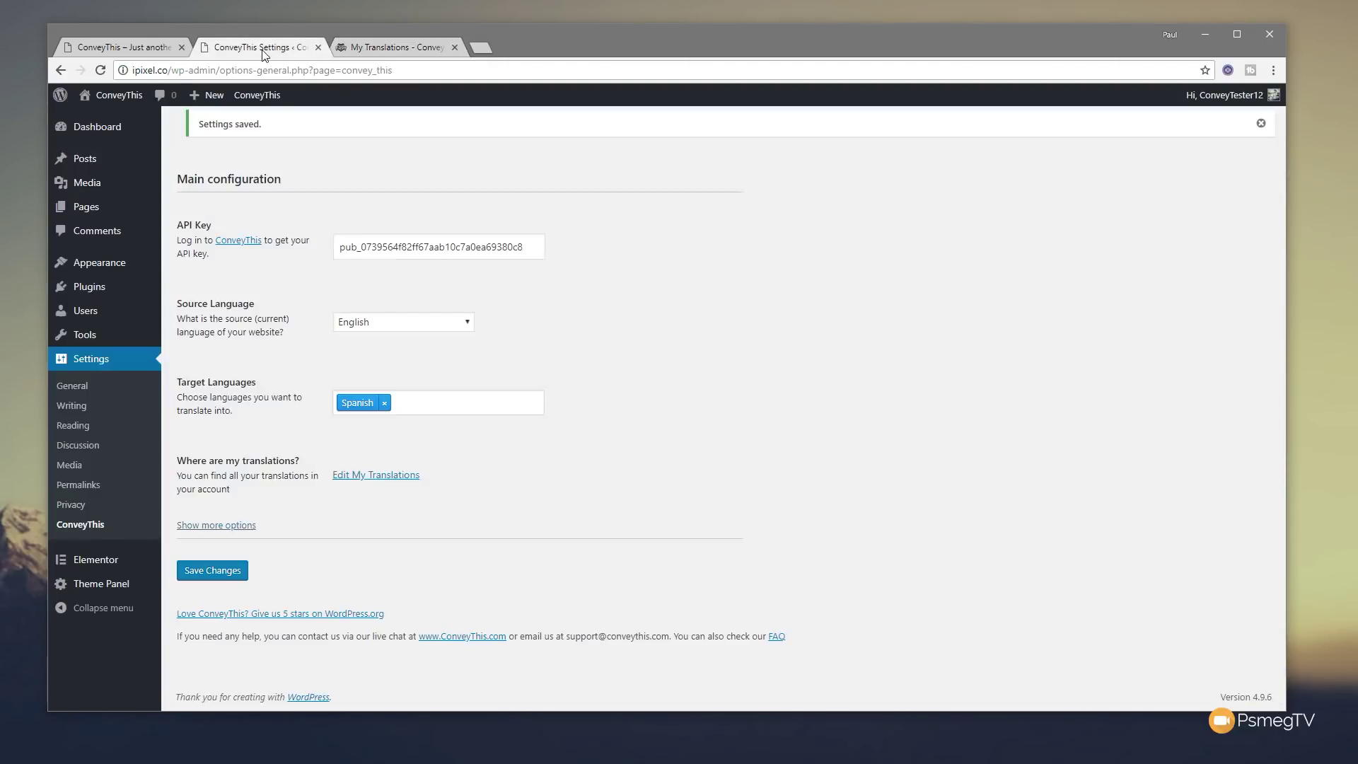
pyautogui.click(106, 47)
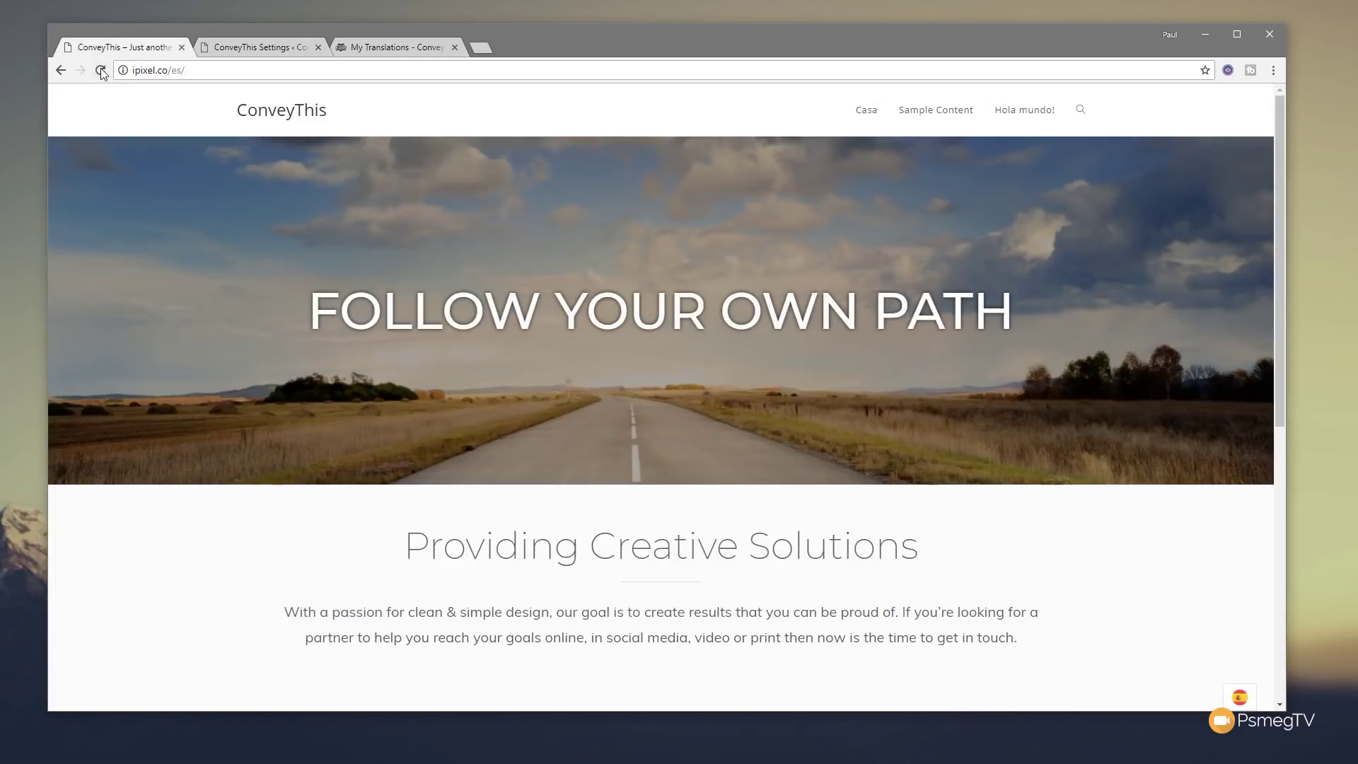
# Reload ipixel.co/es/ and check the Spanish cards and footer, then return to My Translations
pyautogui.click(101, 71)
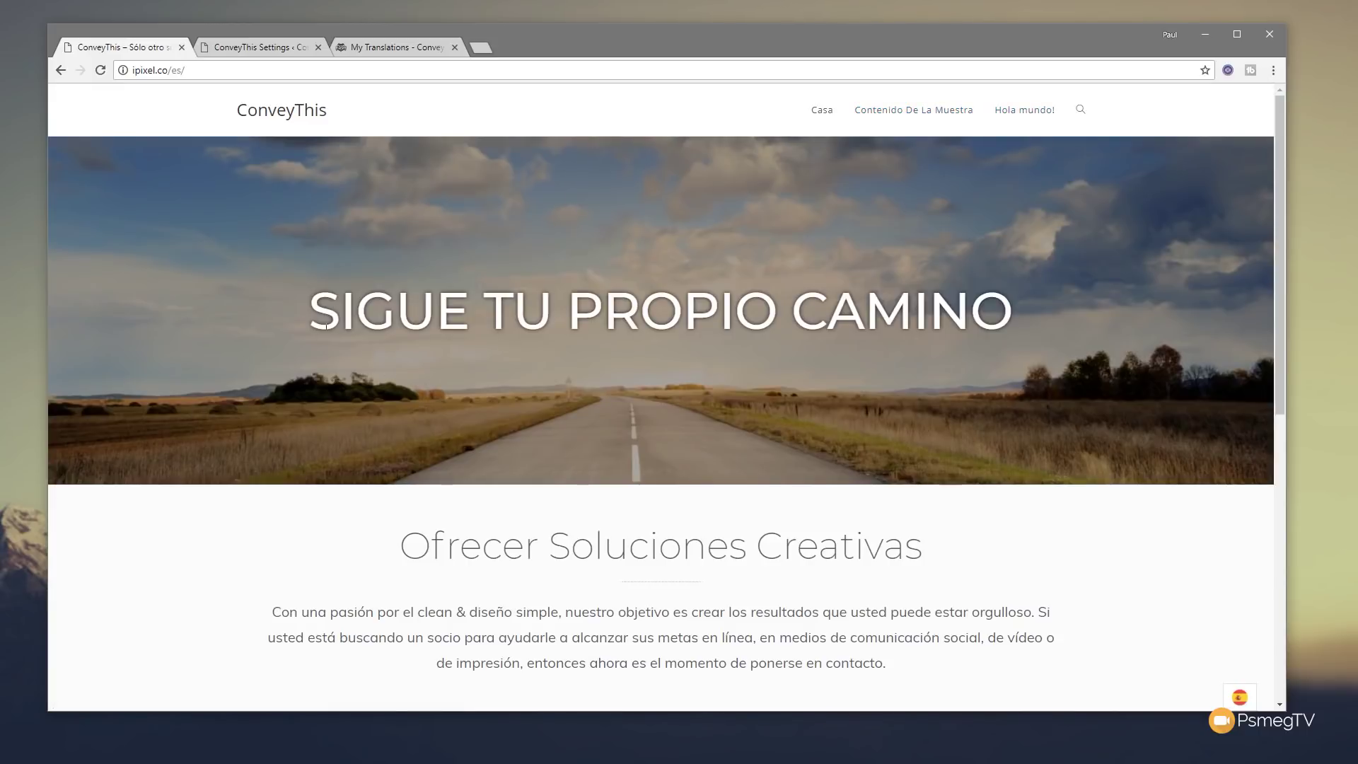
pyautogui.scroll(-7, 325, 325)
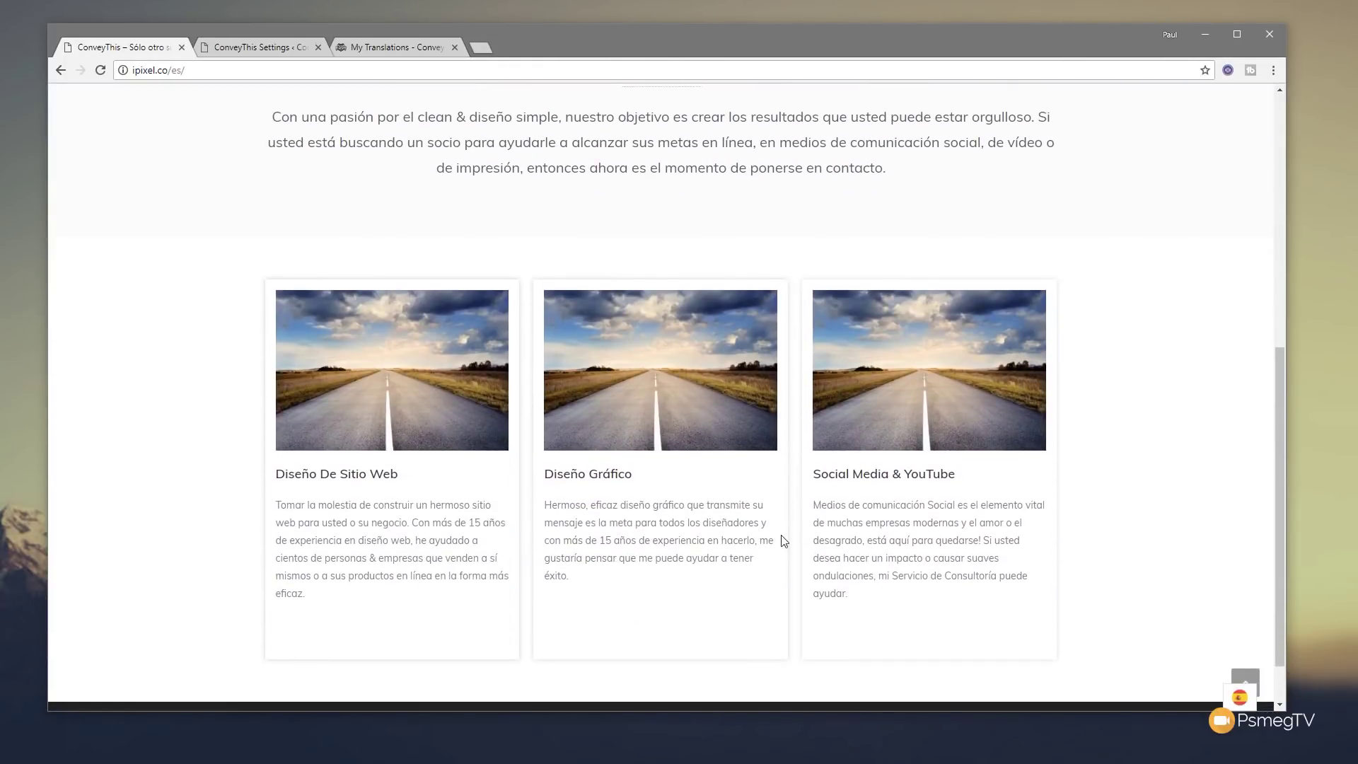
pyautogui.scroll(-1, 933, 488)
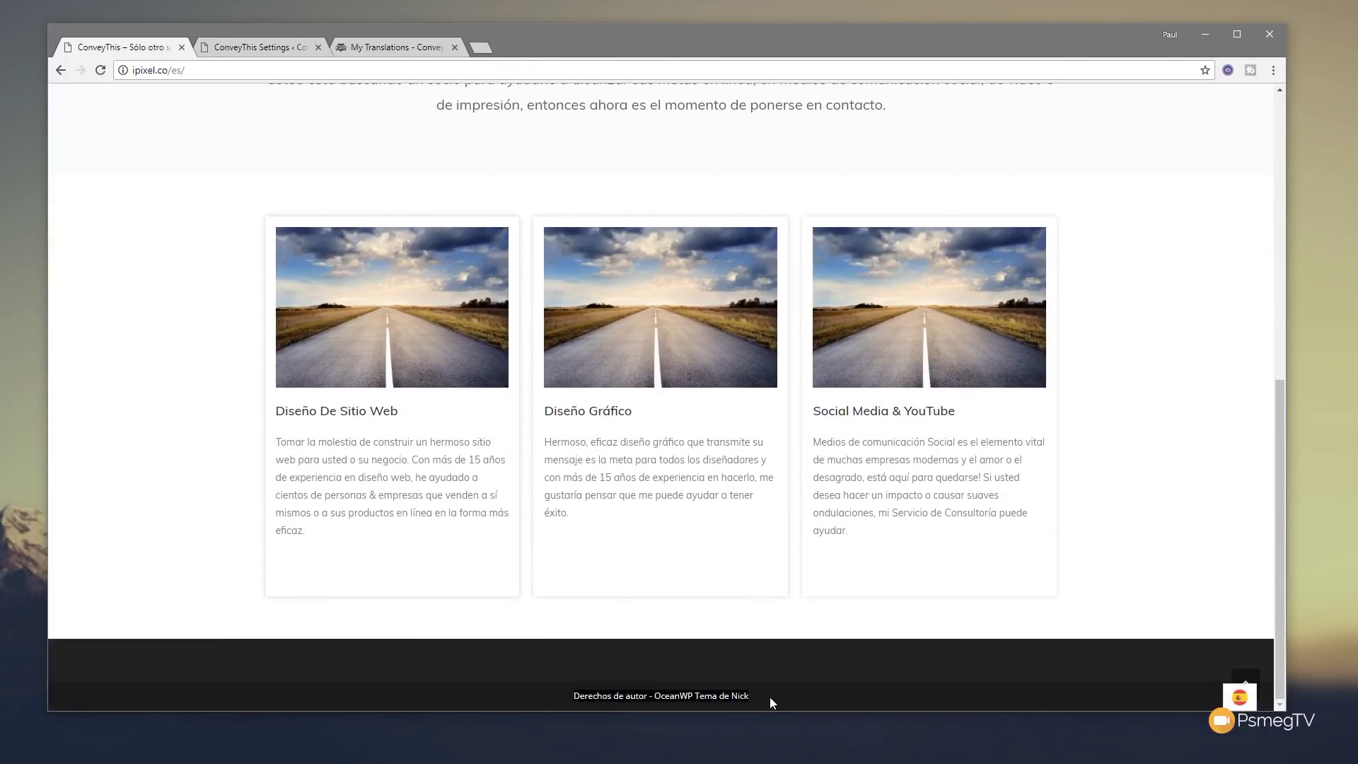
pyautogui.click(419, 49)
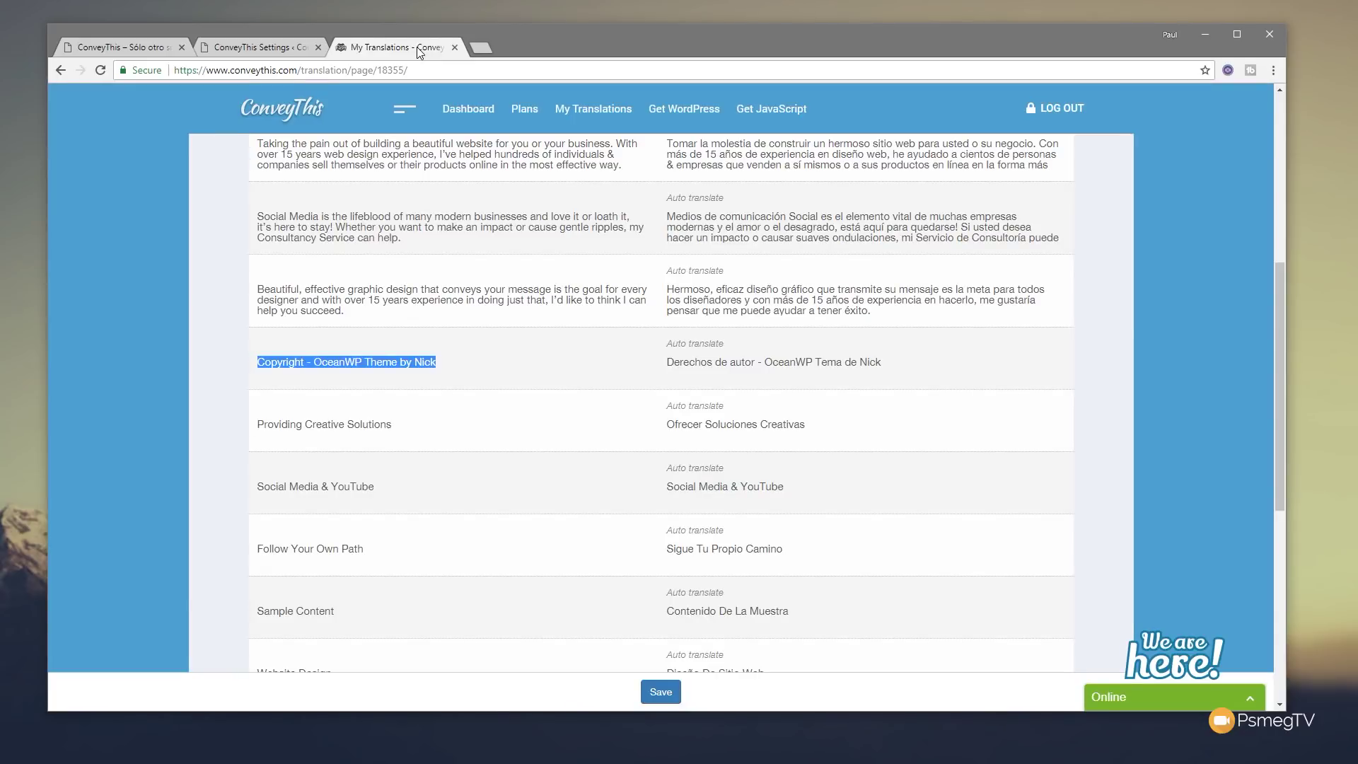
# Check the /es/ Meta Text translations, including the site title, and the Attributes translations, then return to the site
pyautogui.press('Home')
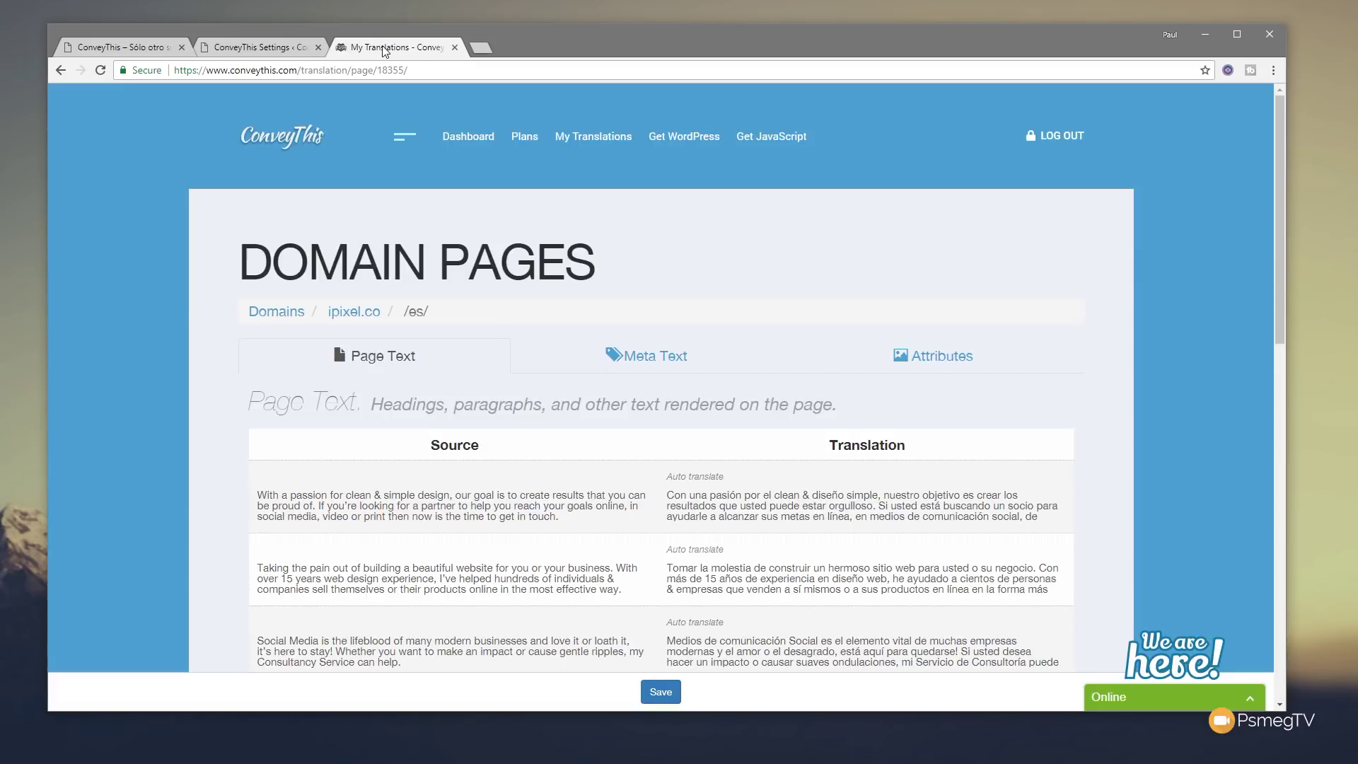
pyautogui.click(639, 365)
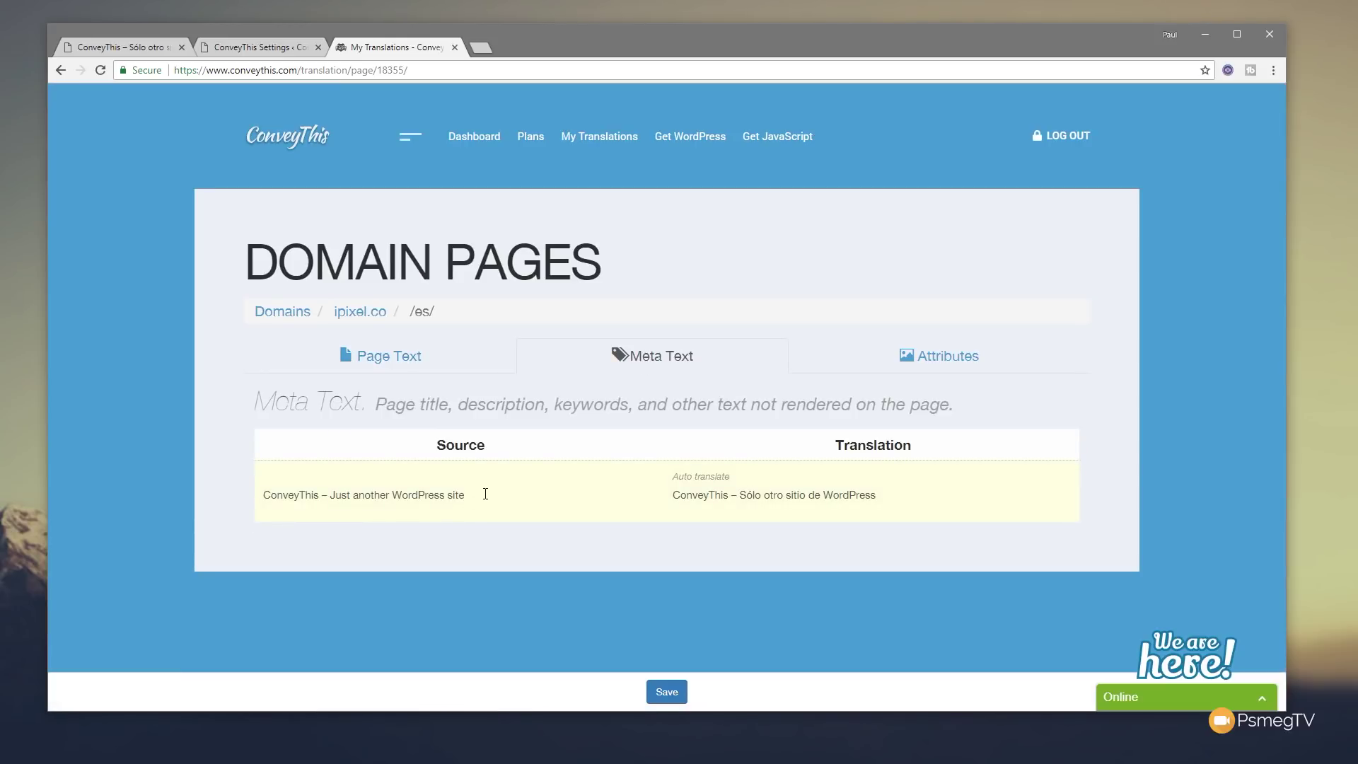
pyautogui.moveTo(486, 494); pyautogui.dragTo(265, 503)
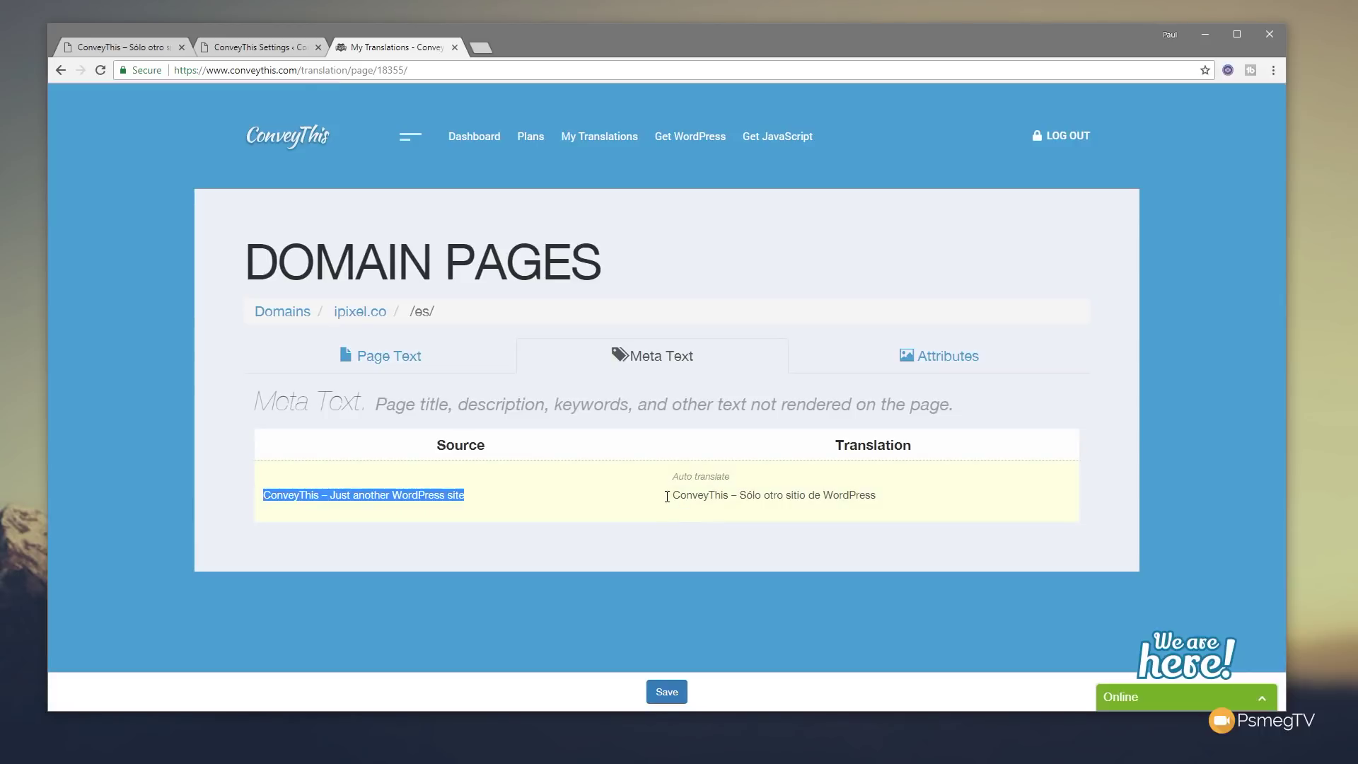
pyautogui.click(948, 357)
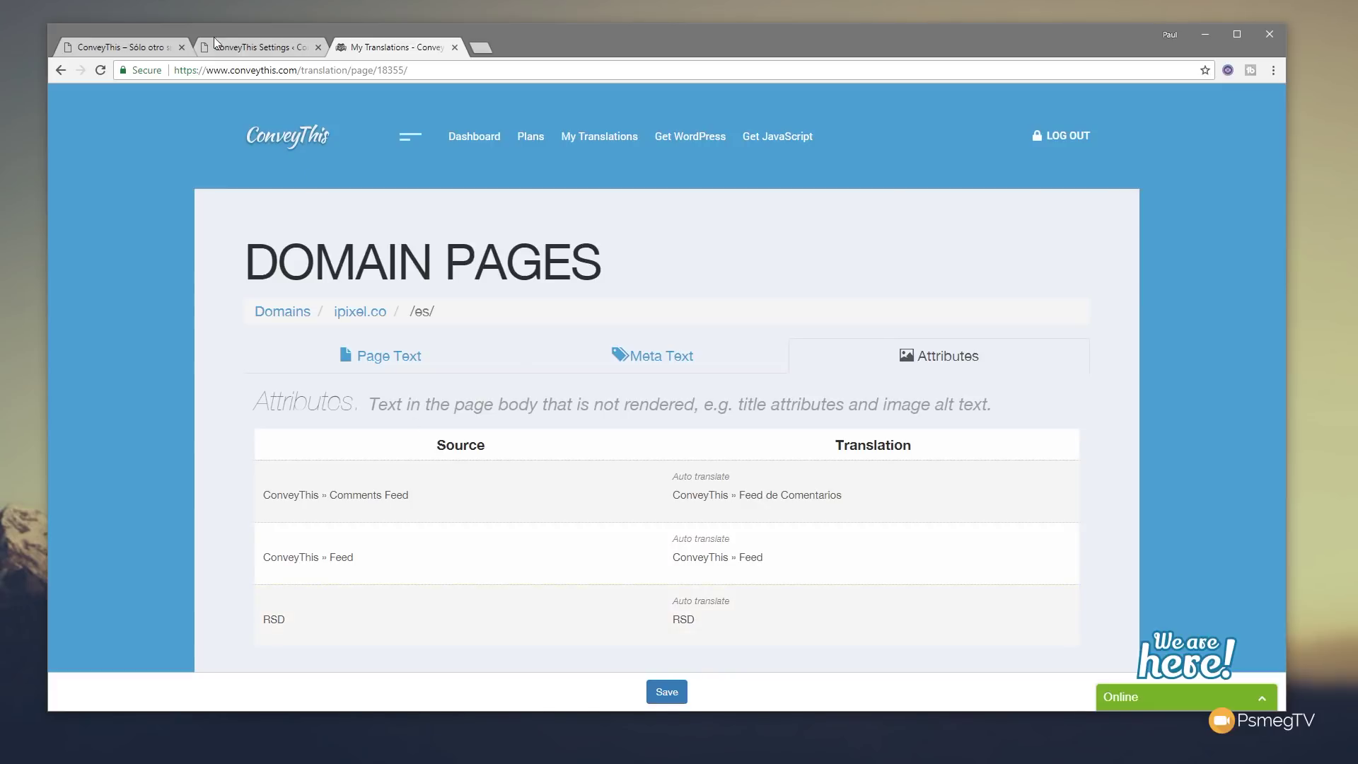
pyautogui.click(162, 47)
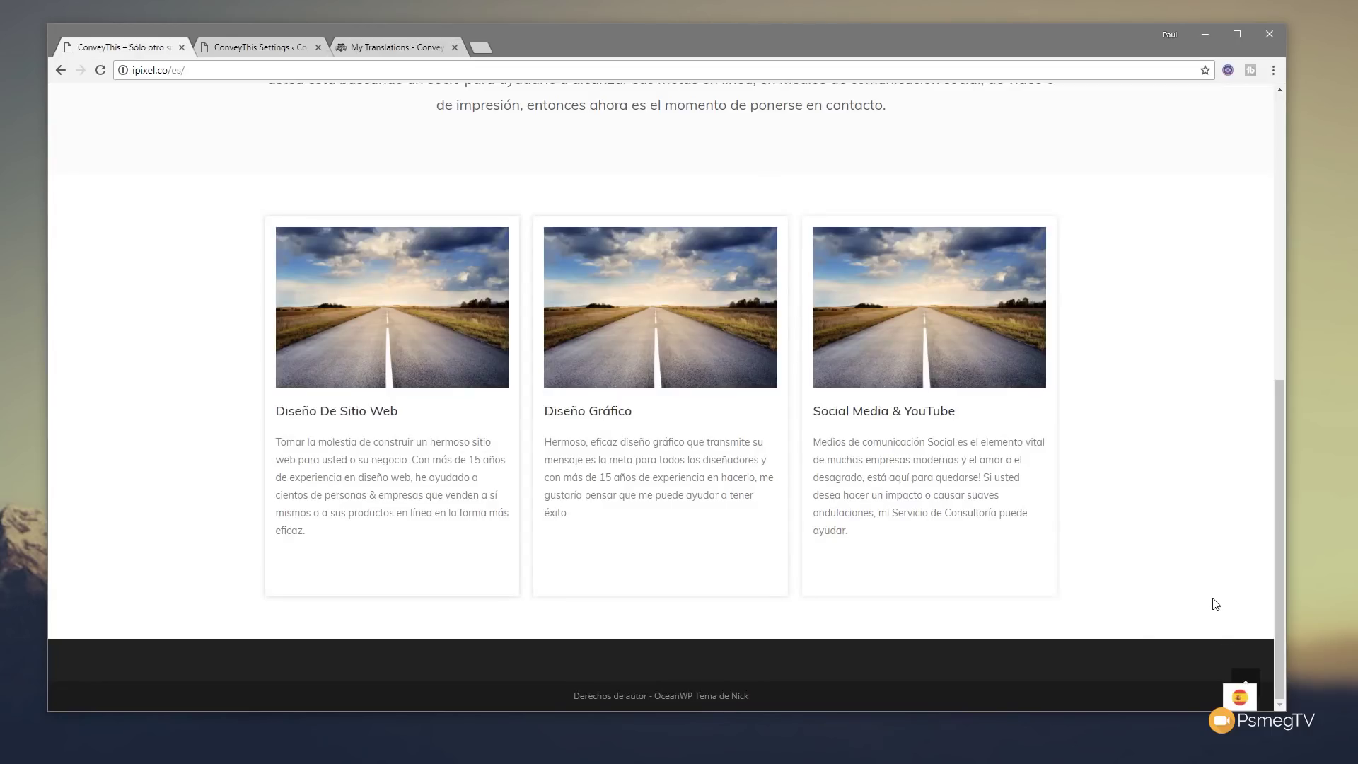
# Pick the UK flag in the bottom-right flag switcher to return the site to English
pyautogui.click(1241, 700)
pyautogui.click(1241, 673)
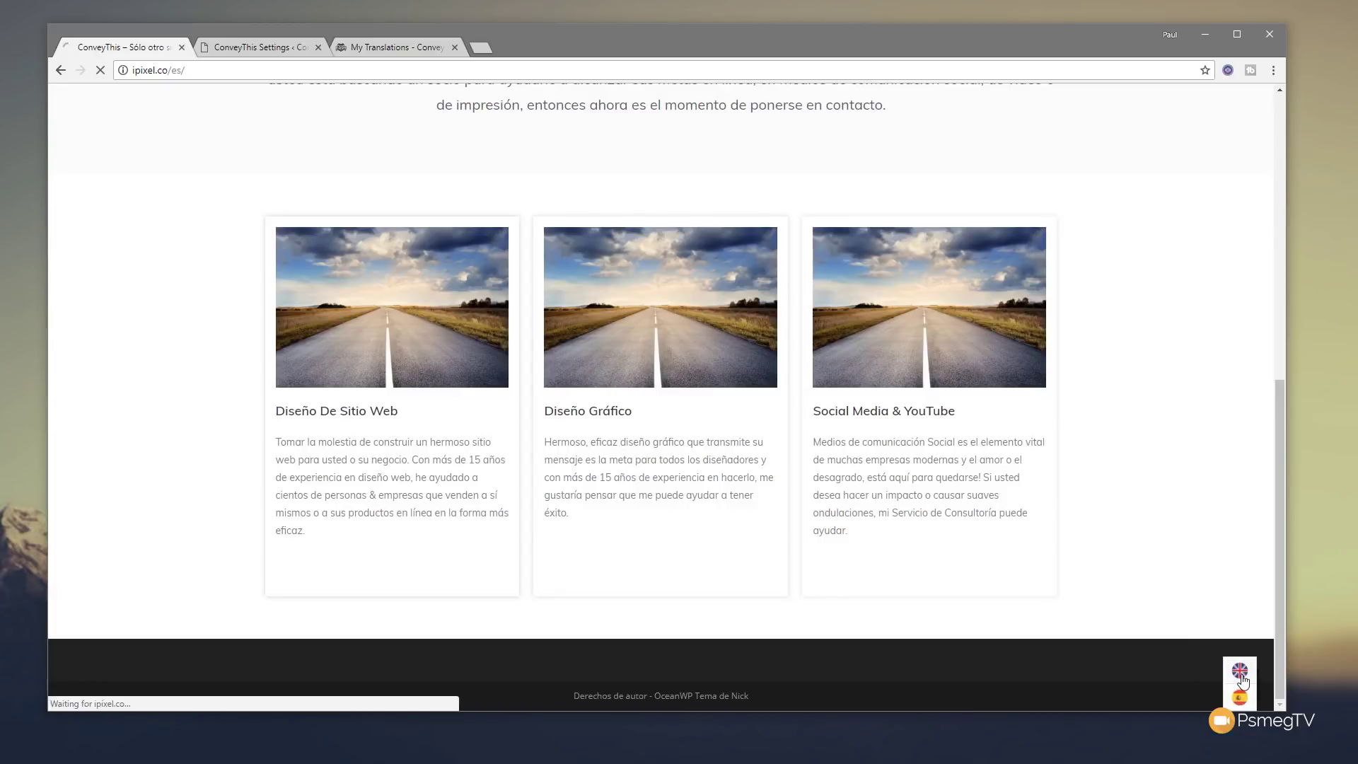